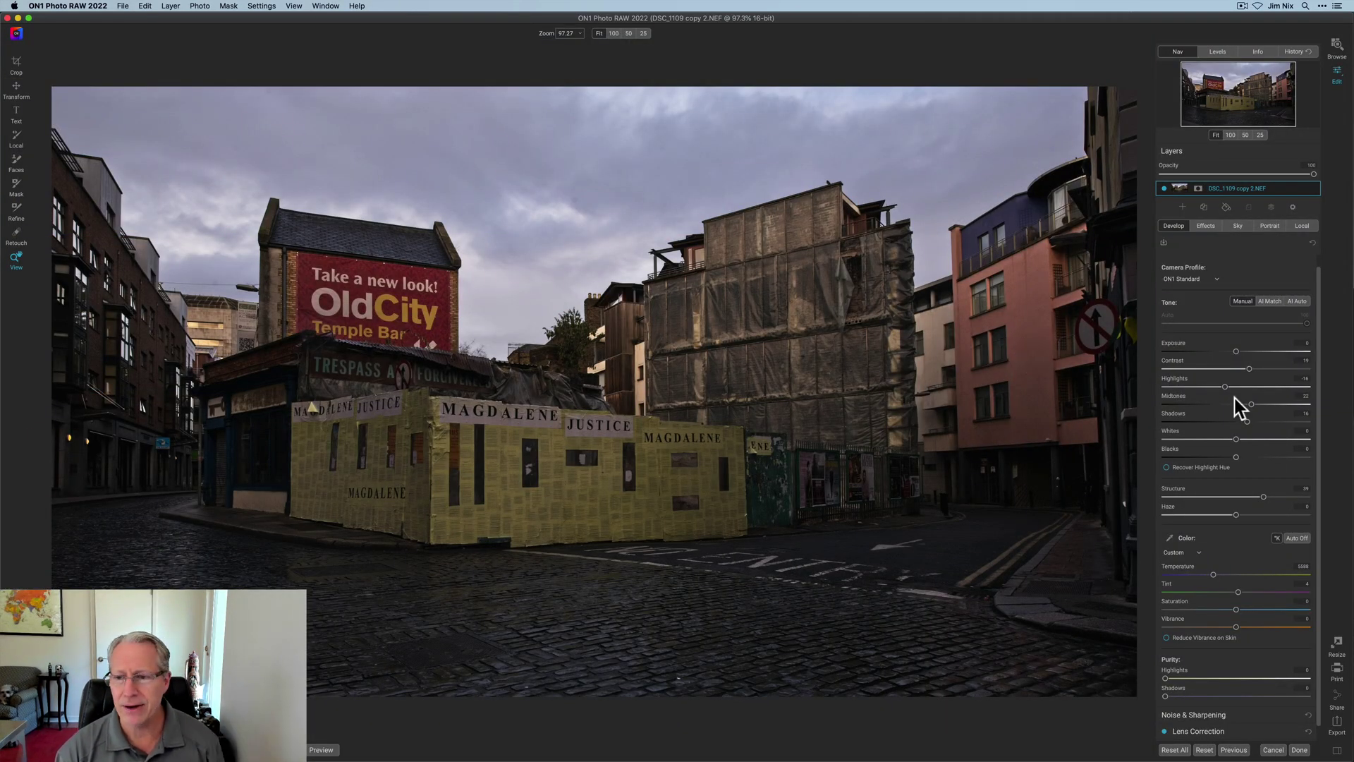
Step: Replace the street photo's sky with Personal > Sky1-final and show its sky mask settings
click(1229, 227)
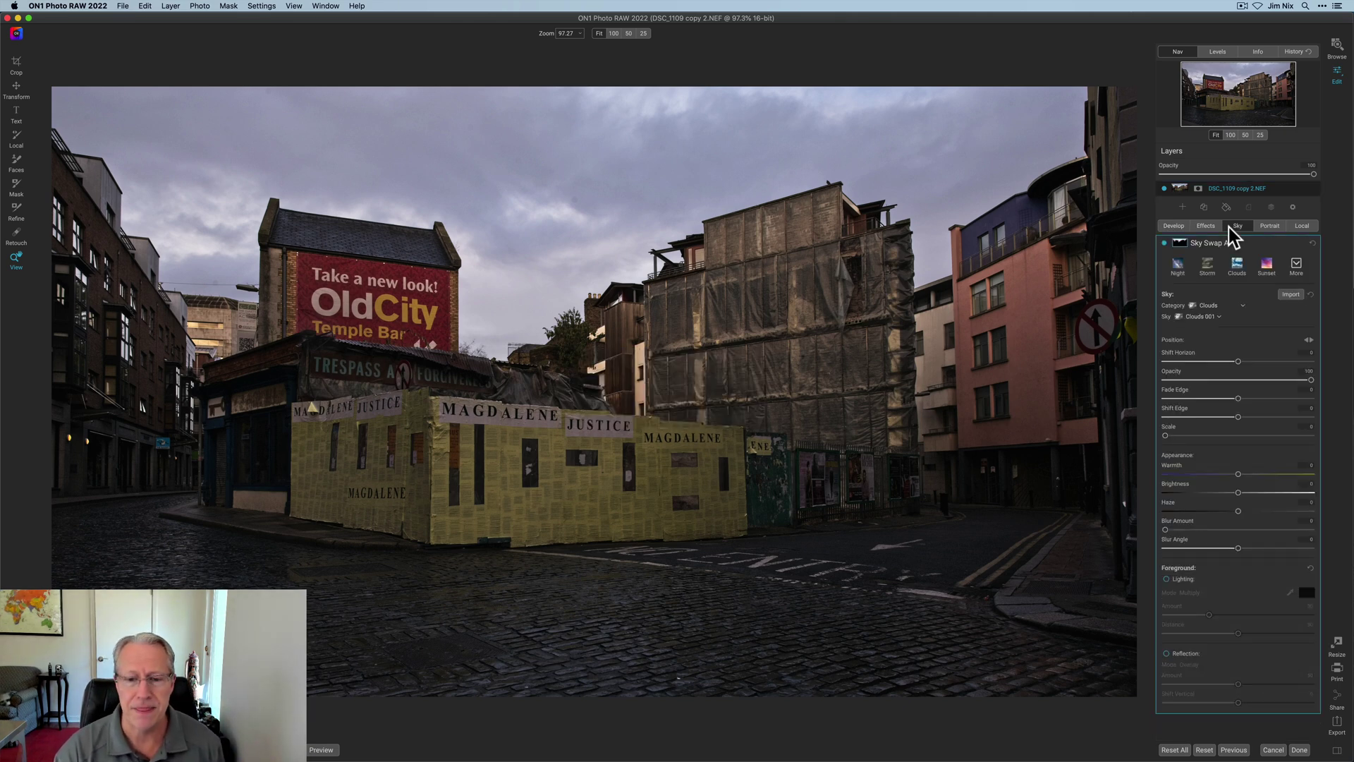
click(1220, 311)
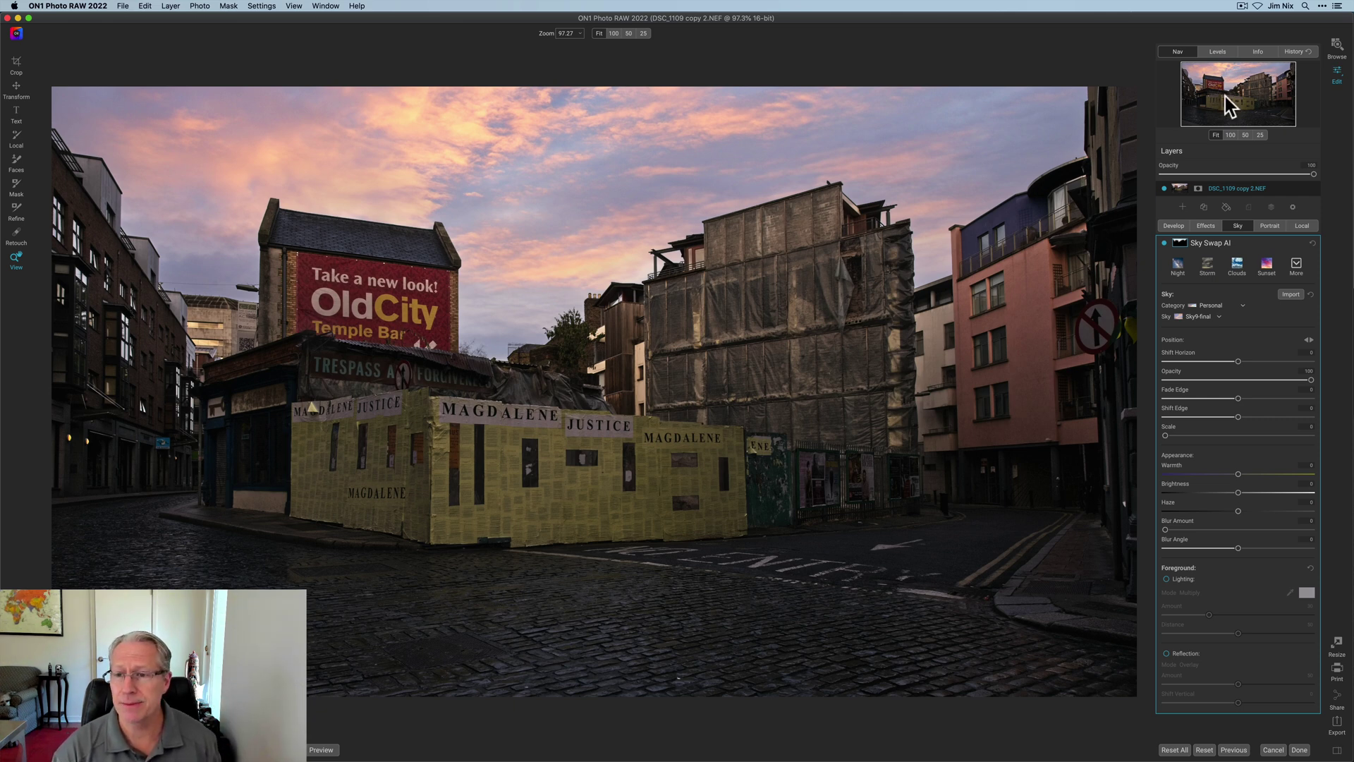
click(1179, 243)
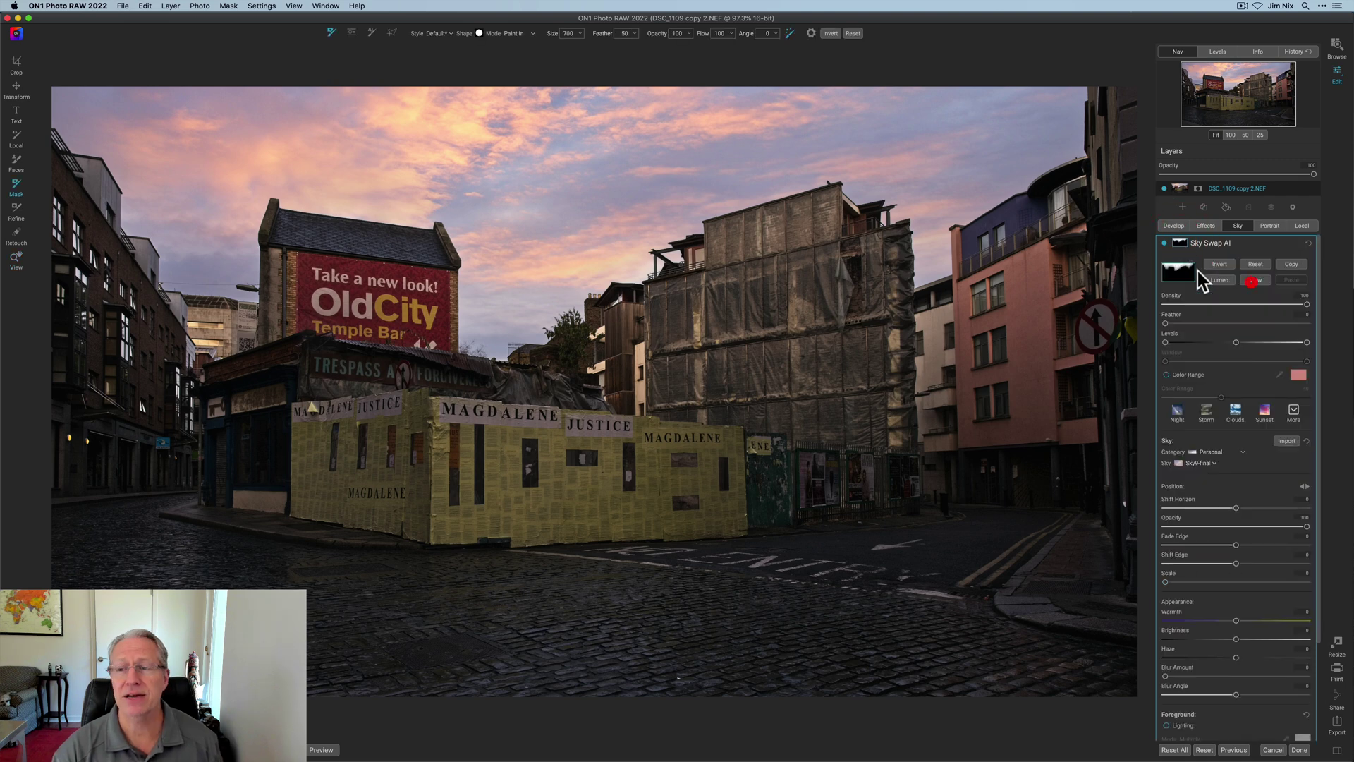
Step: In black-and-white mask view, set the mask brush to 250 and Shift Edge to -50
click(1254, 282)
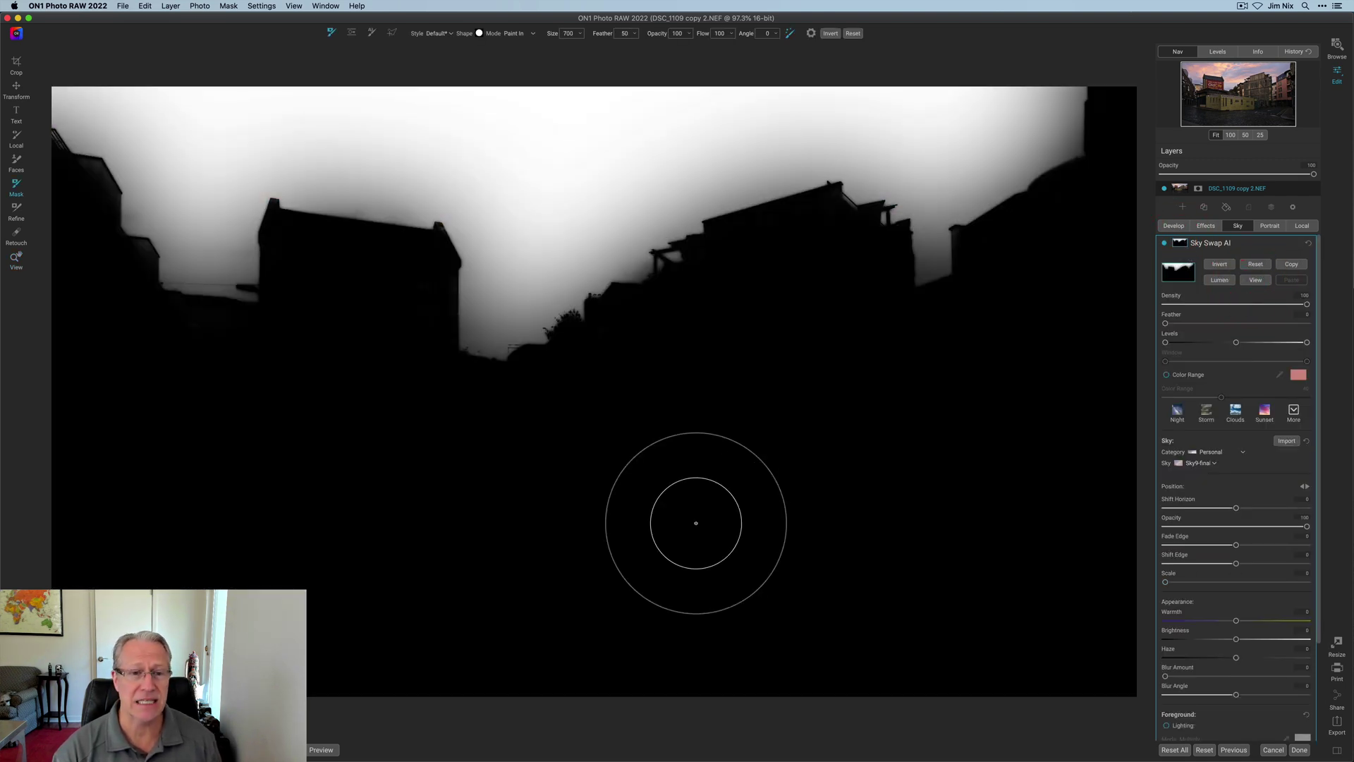
key(bracketleft)
key(bracketleft)
key(bracketleft)
key(bracketleft)
key(bracketleft)
key(bracketleft)
key(bracketleft)
key(bracketleft)
key(bracketleft)
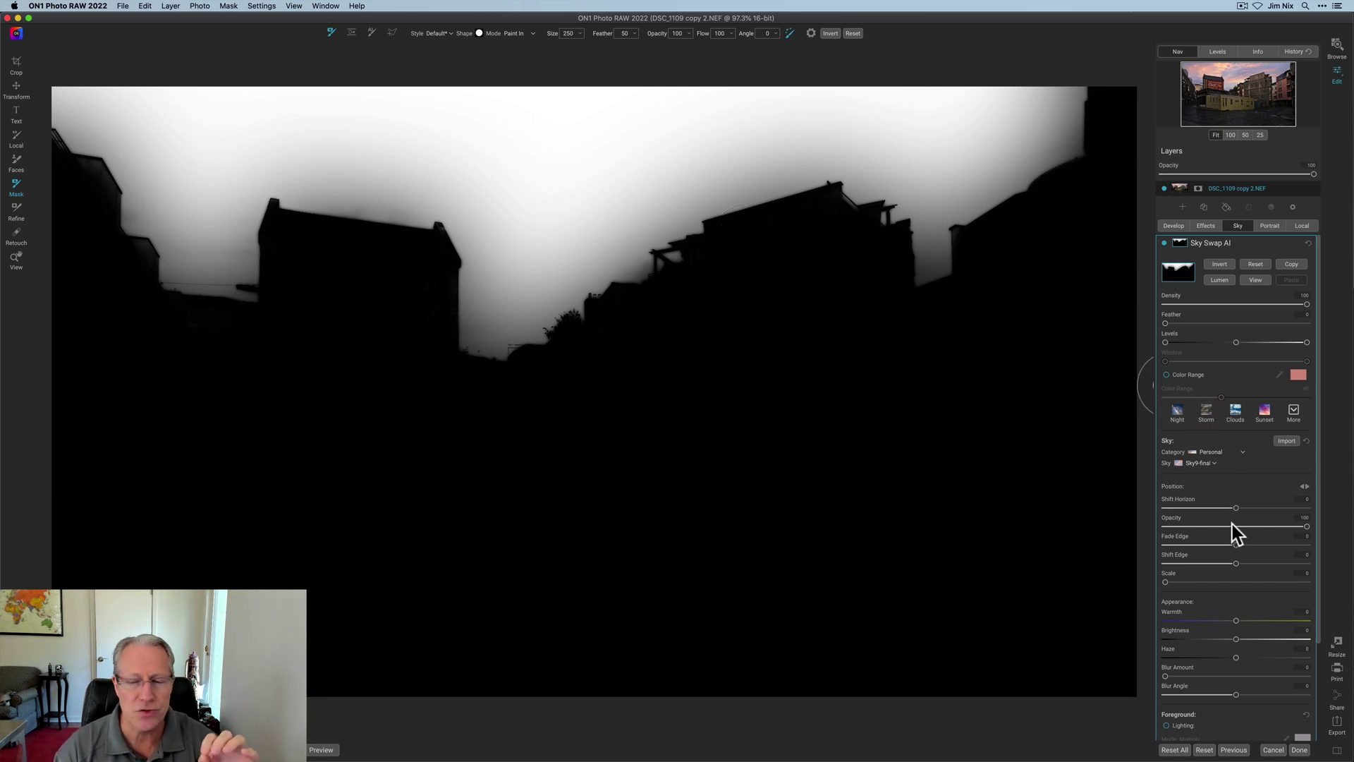
scroll(1233, 523, down, 1)
scroll(1233, 525, up, 1)
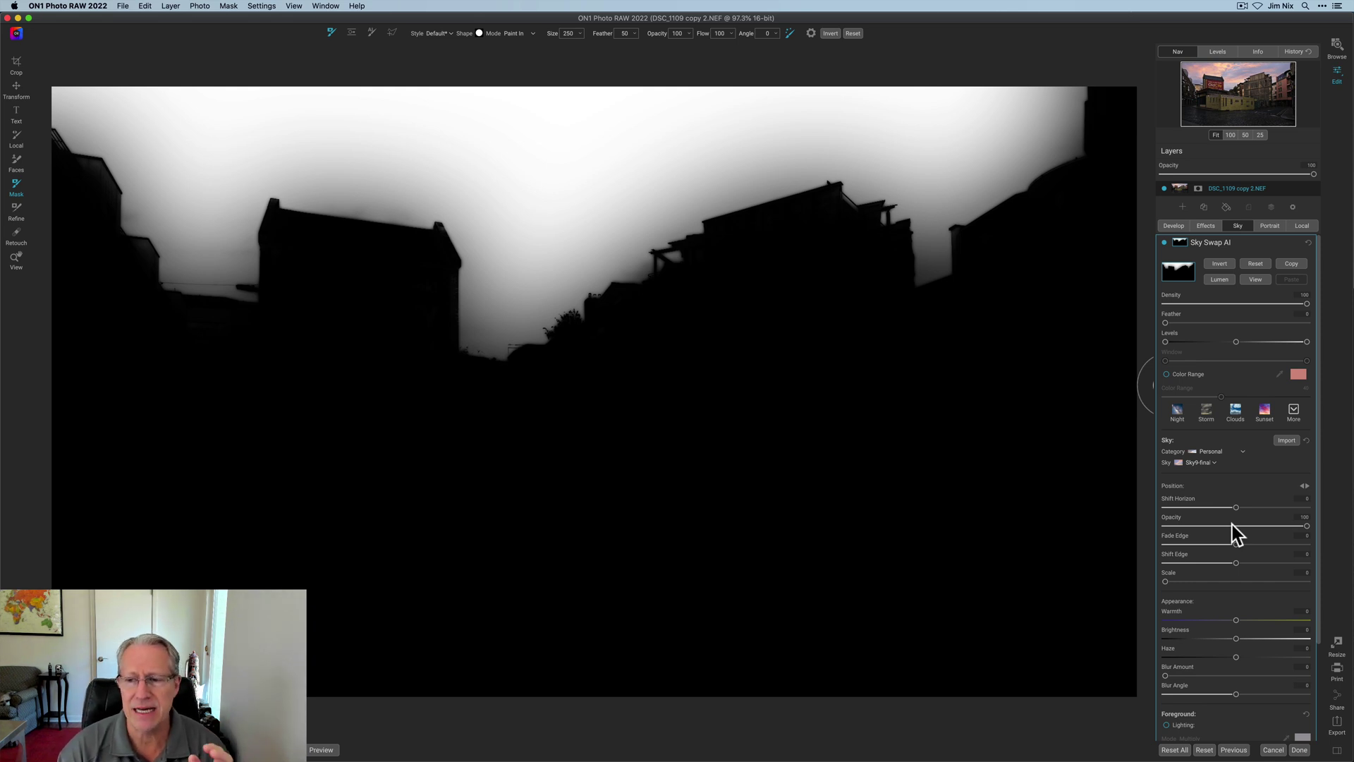
scroll(1233, 525, up, 1)
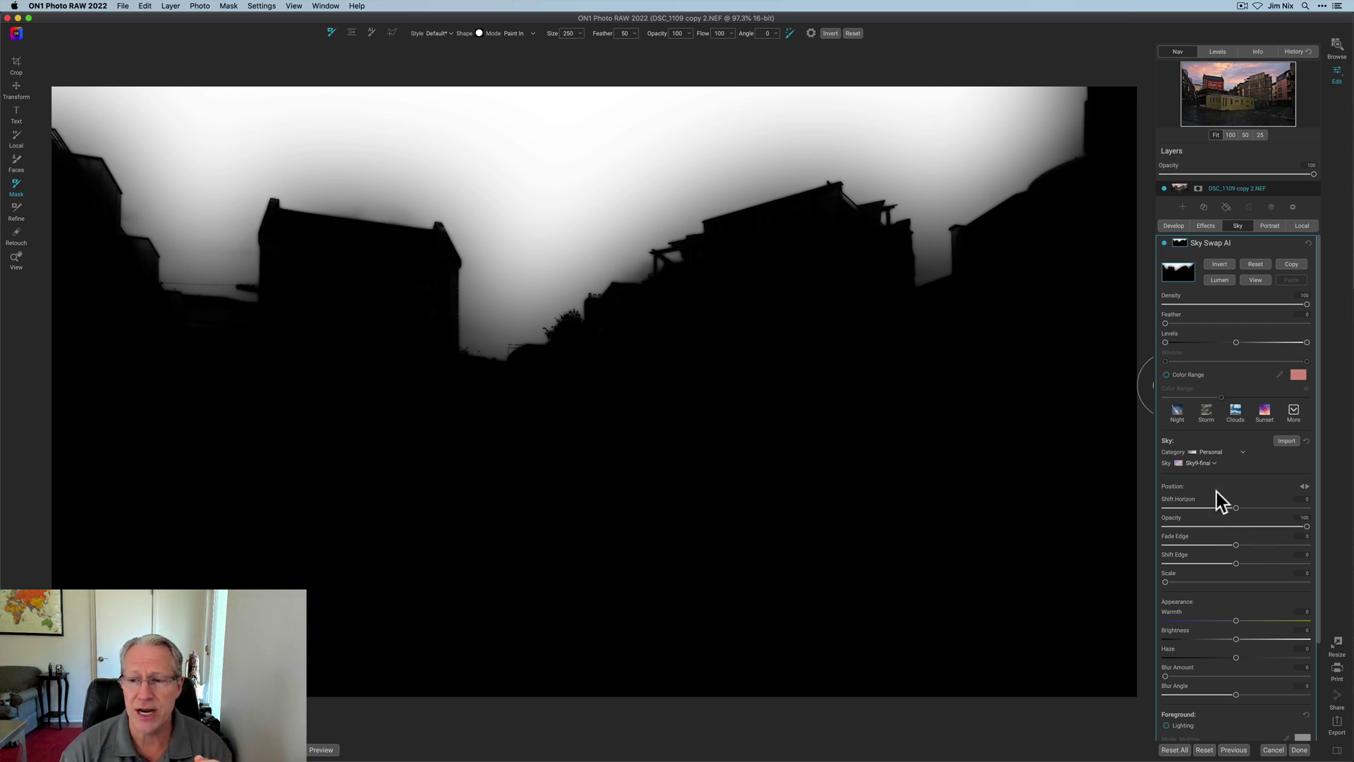
scroll(1229, 514, down, 2)
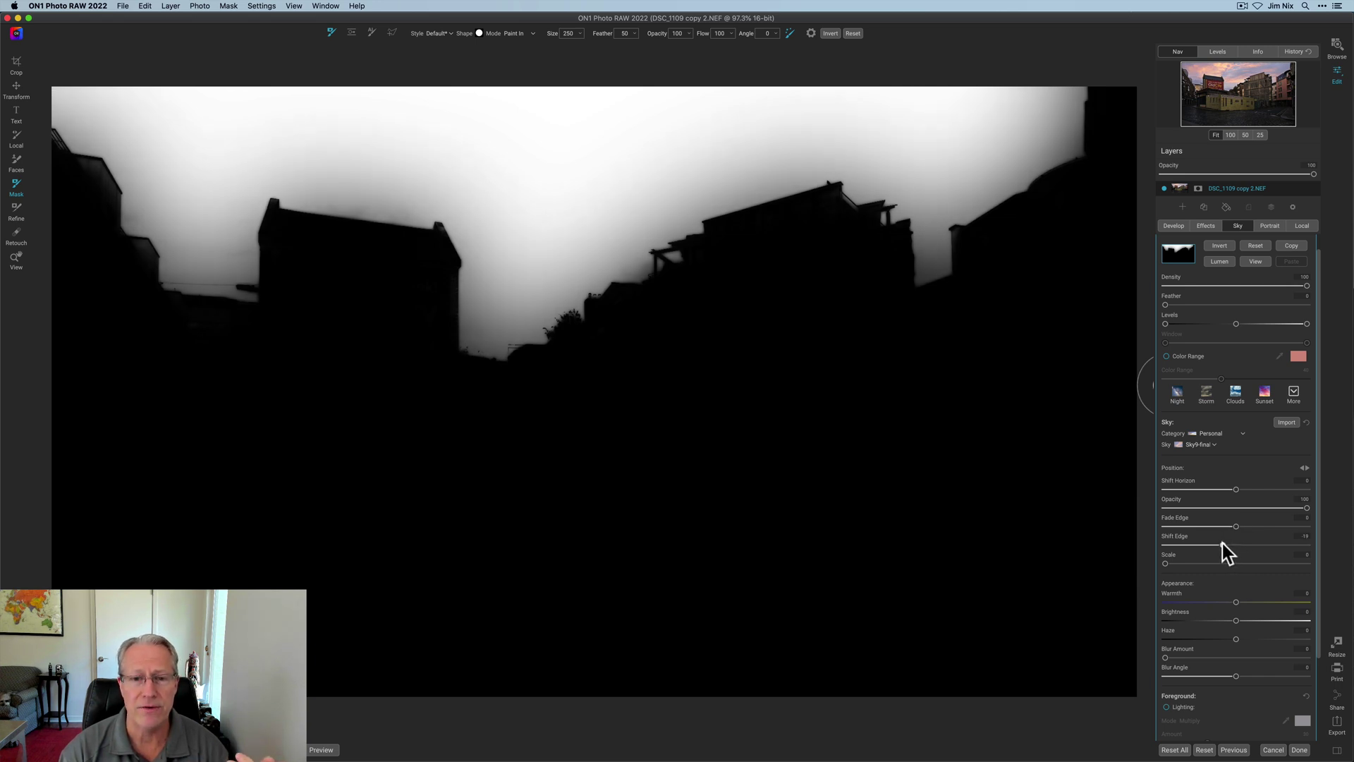
drag(1213, 542, 1201, 542)
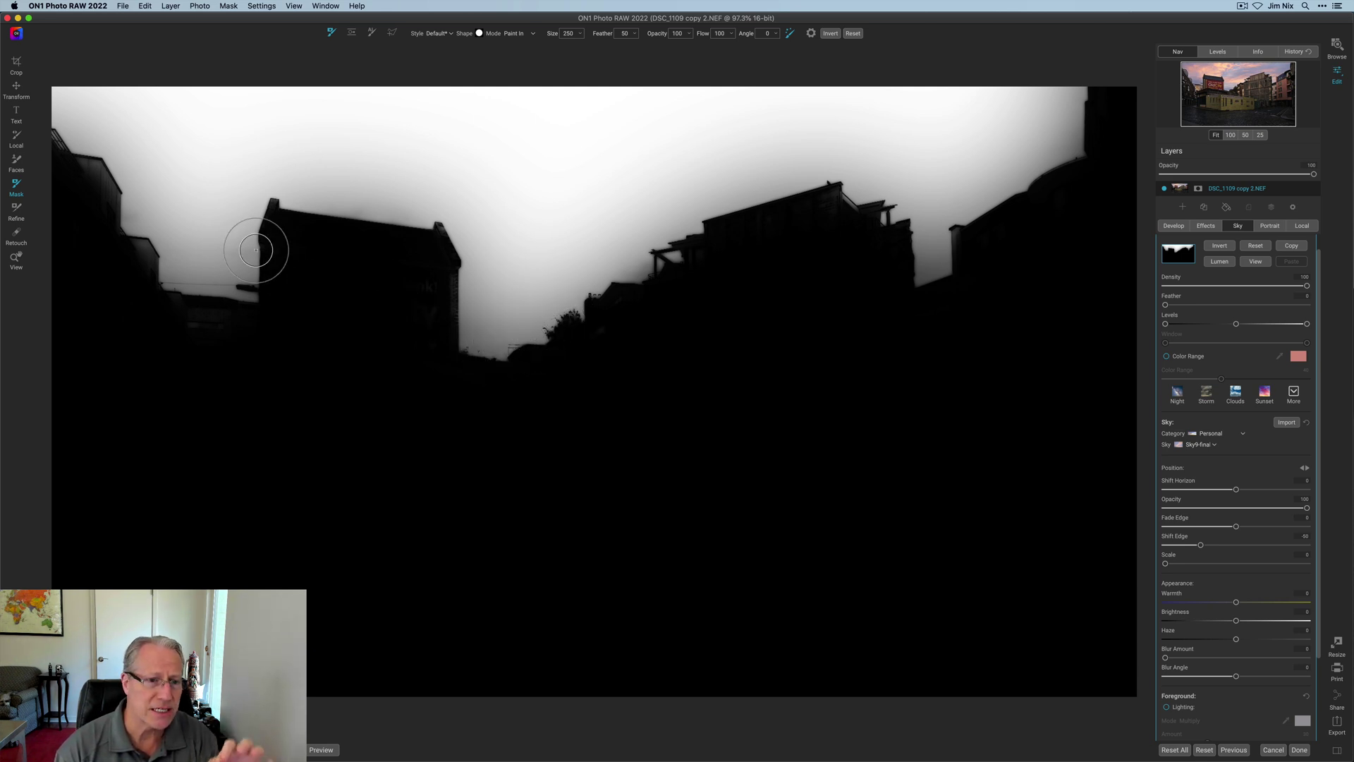
click(1256, 262)
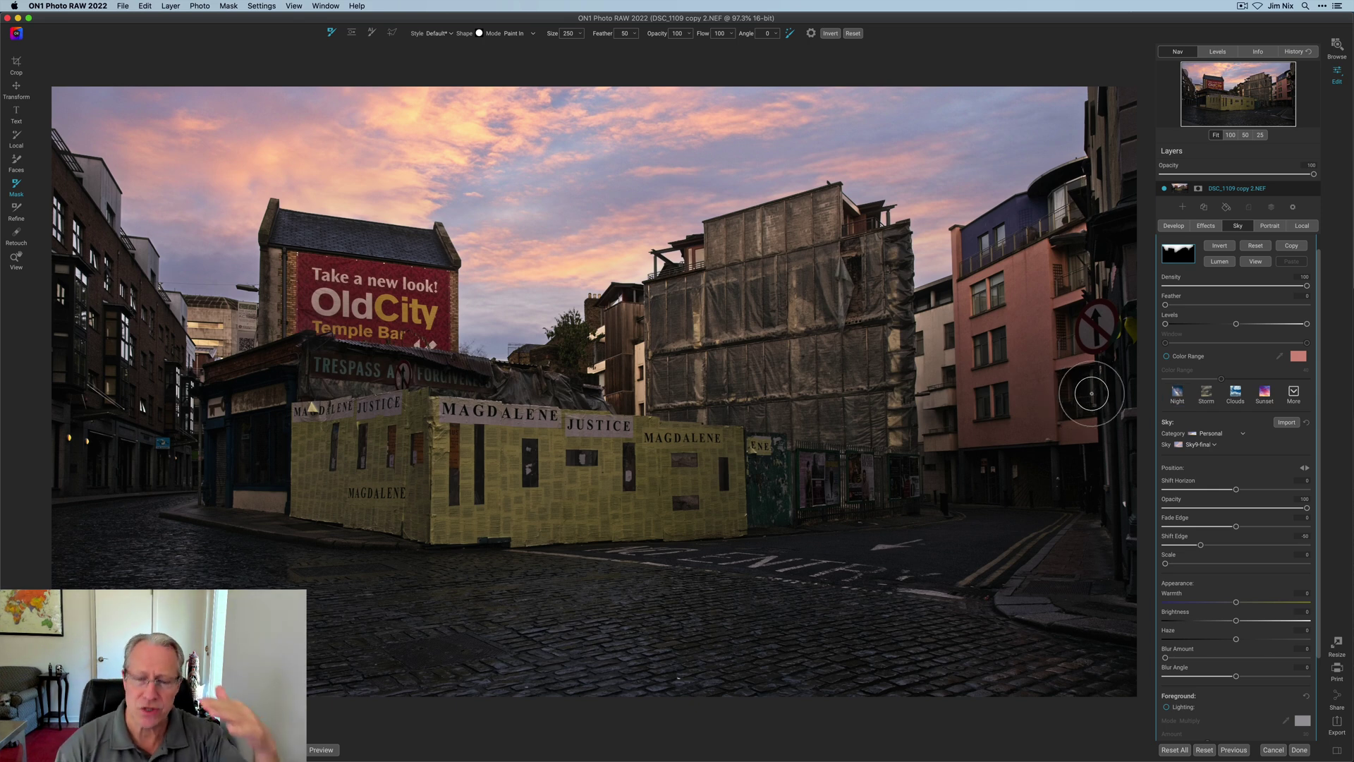
Step: Go to the Copenhagen square photo and add Sky Swap AI with the Sky1-final sky
key(Right)
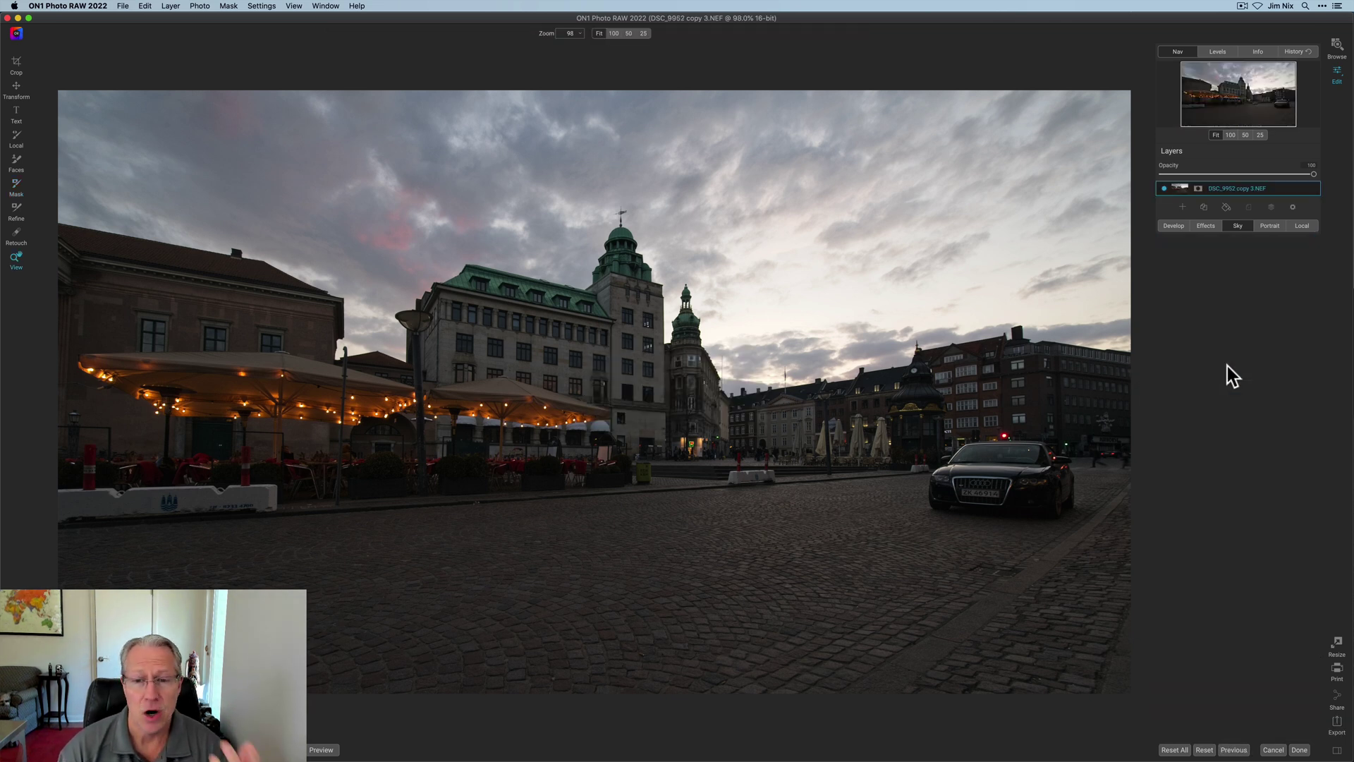
click(1237, 226)
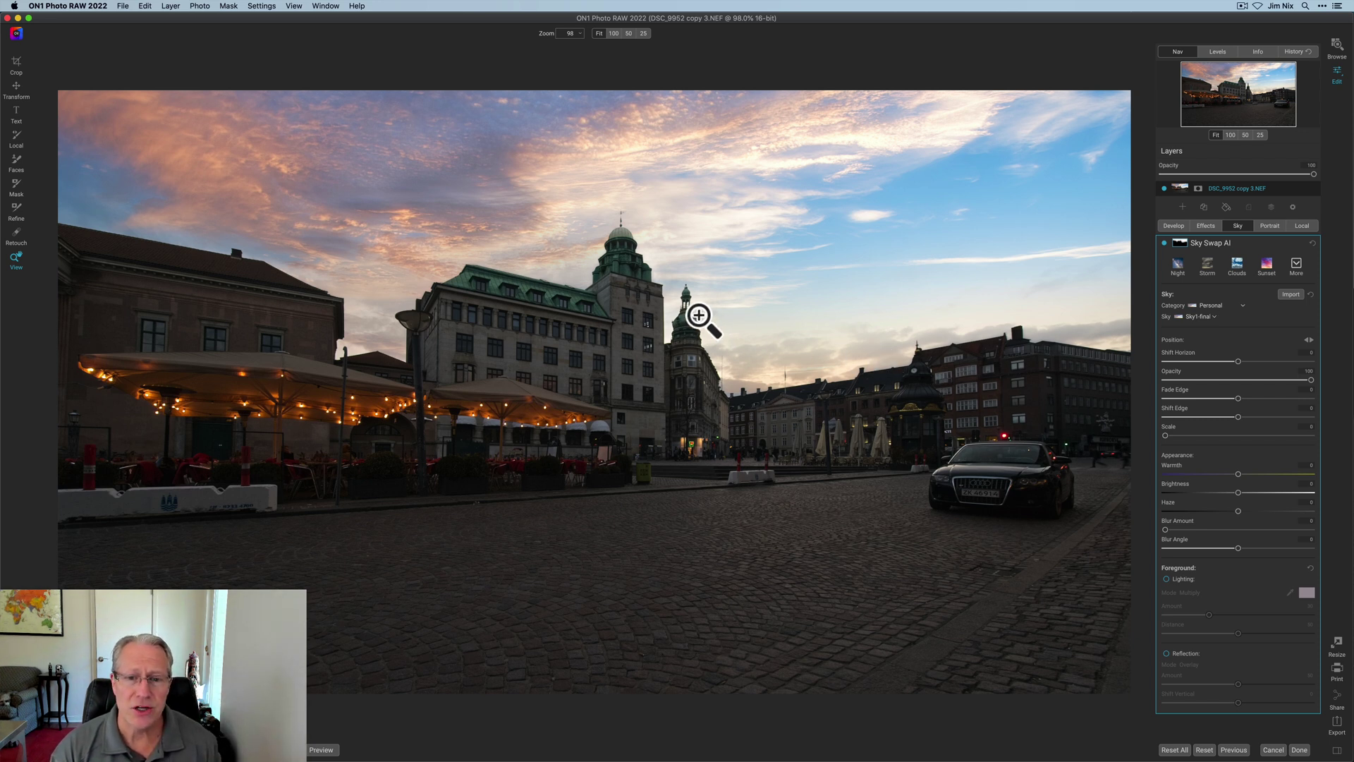
click(1231, 134)
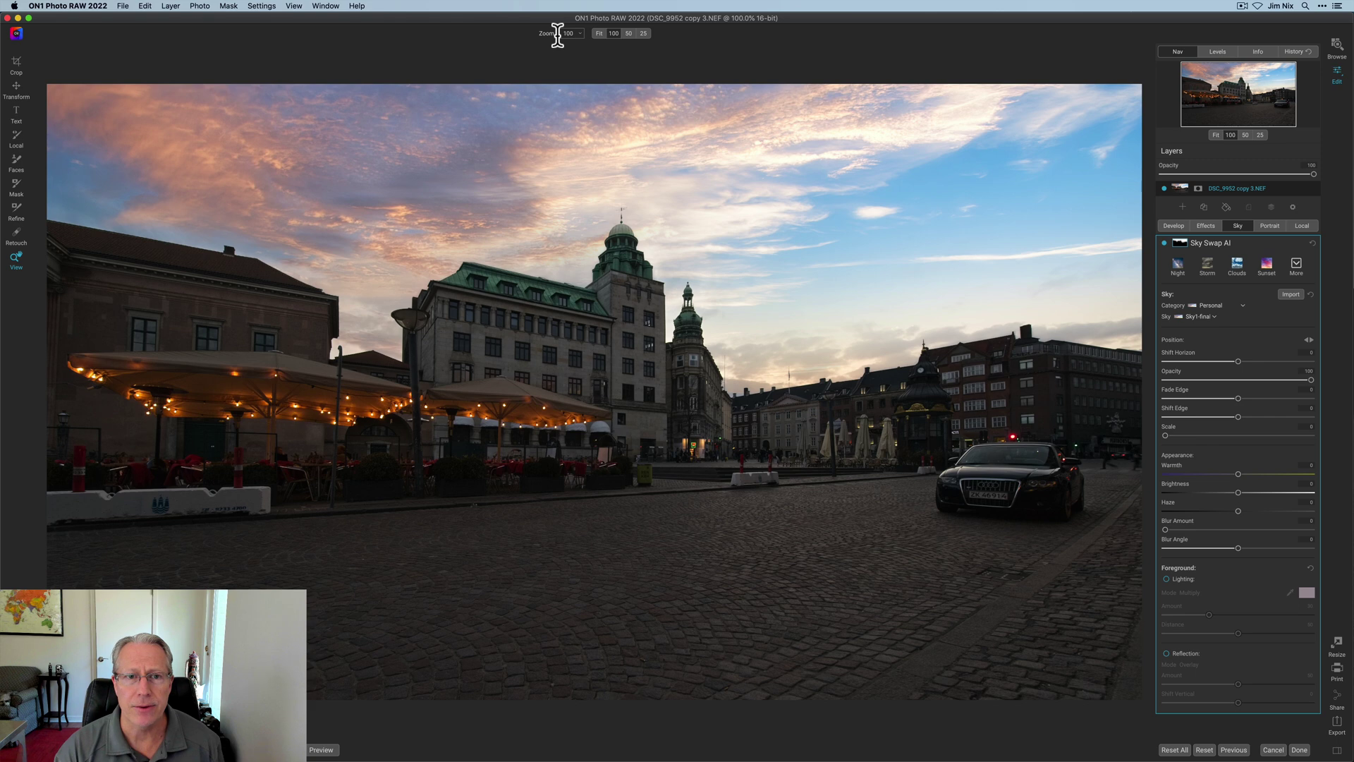
drag(560, 36, 692, 251)
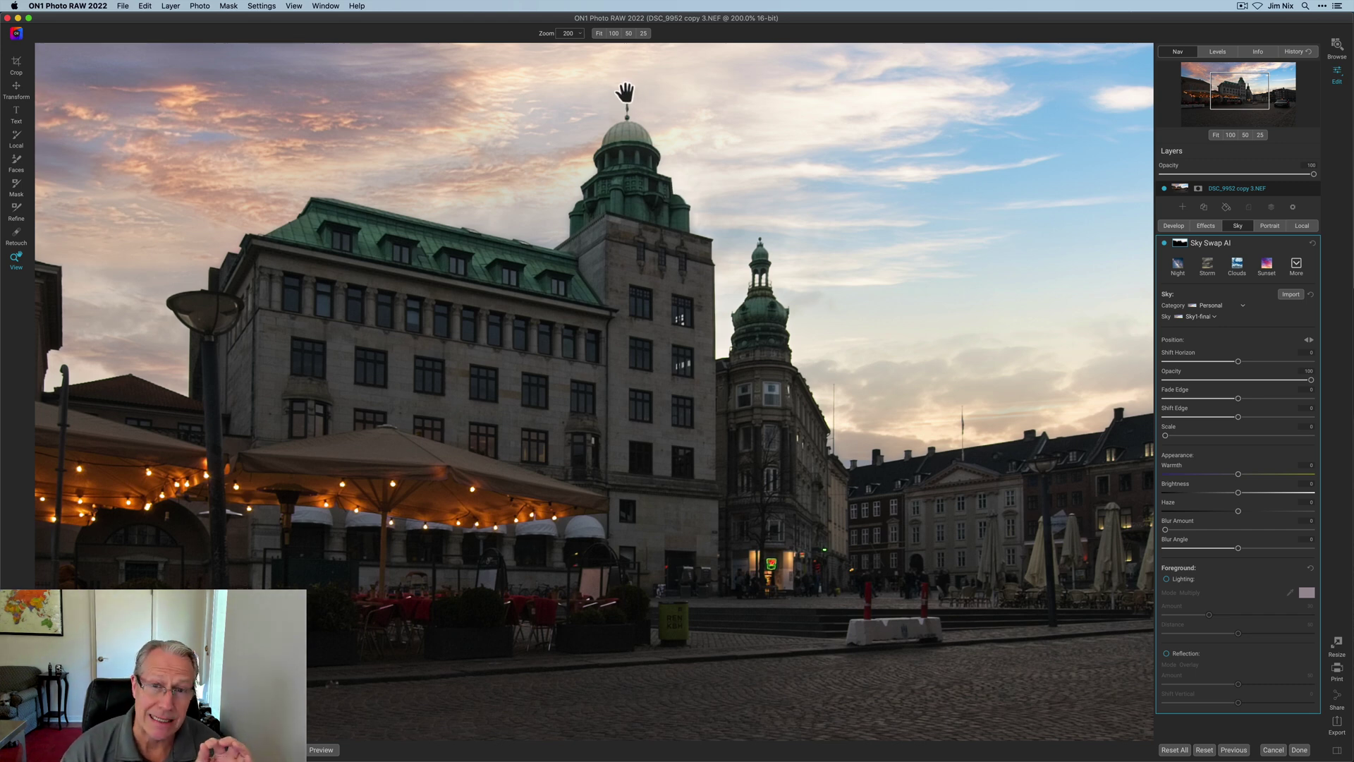
drag(633, 177, 634, 204)
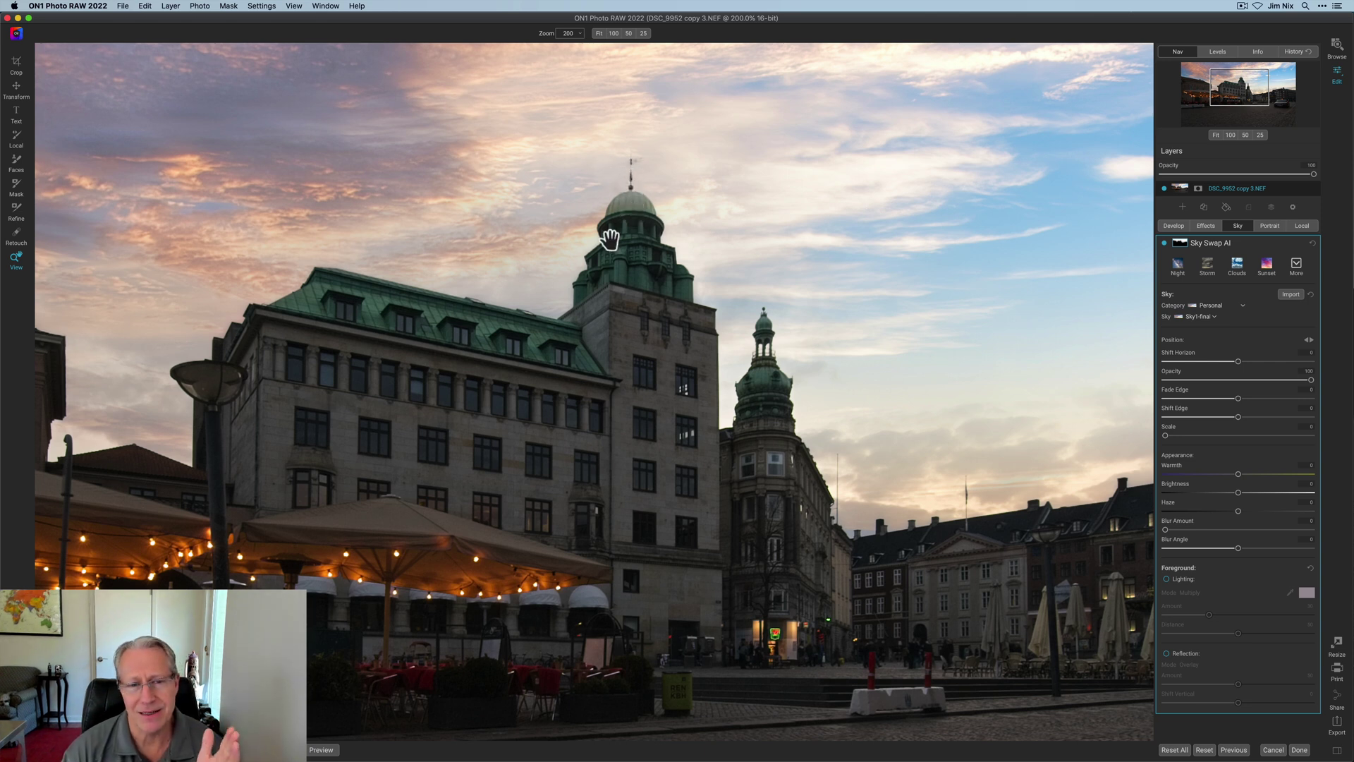
drag(611, 236, 894, 115)
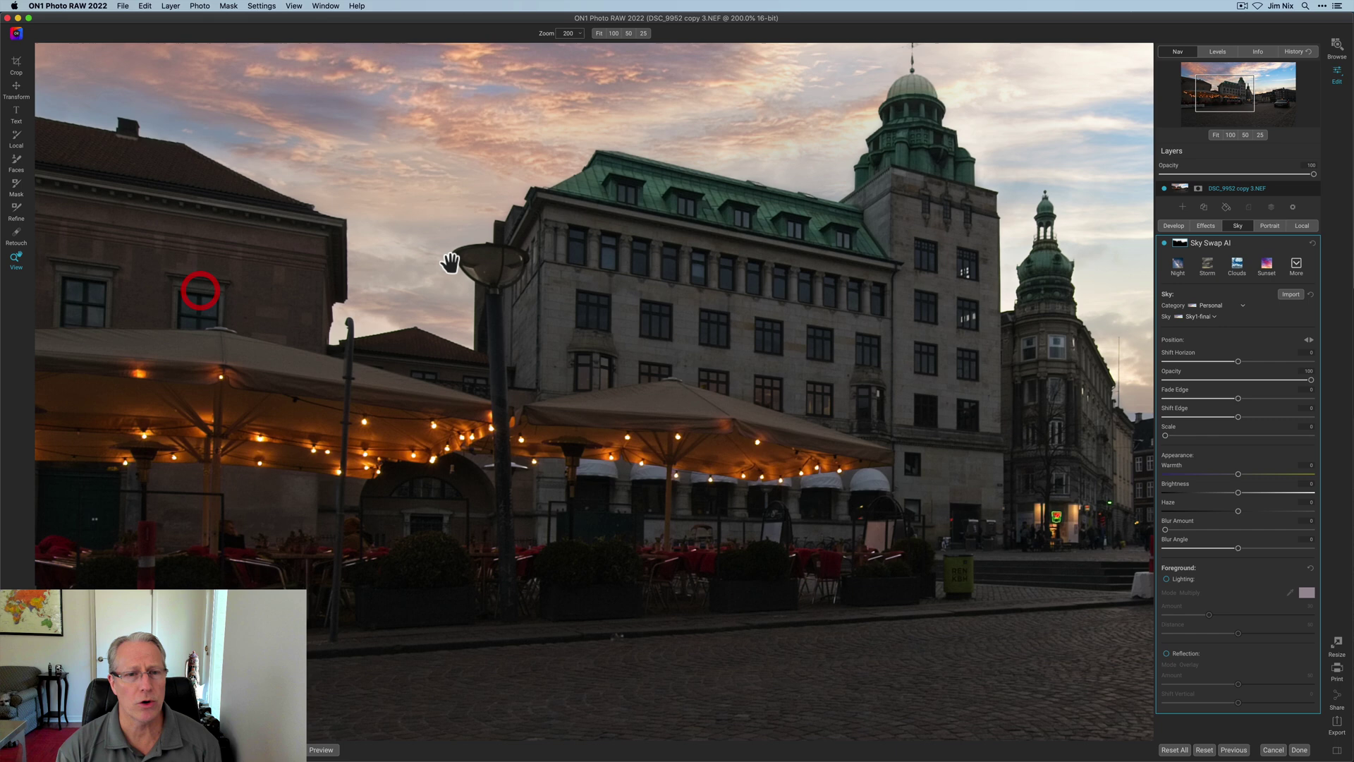
drag(449, 263, 141, 296)
drag(784, 343, 649, 405)
click(1214, 135)
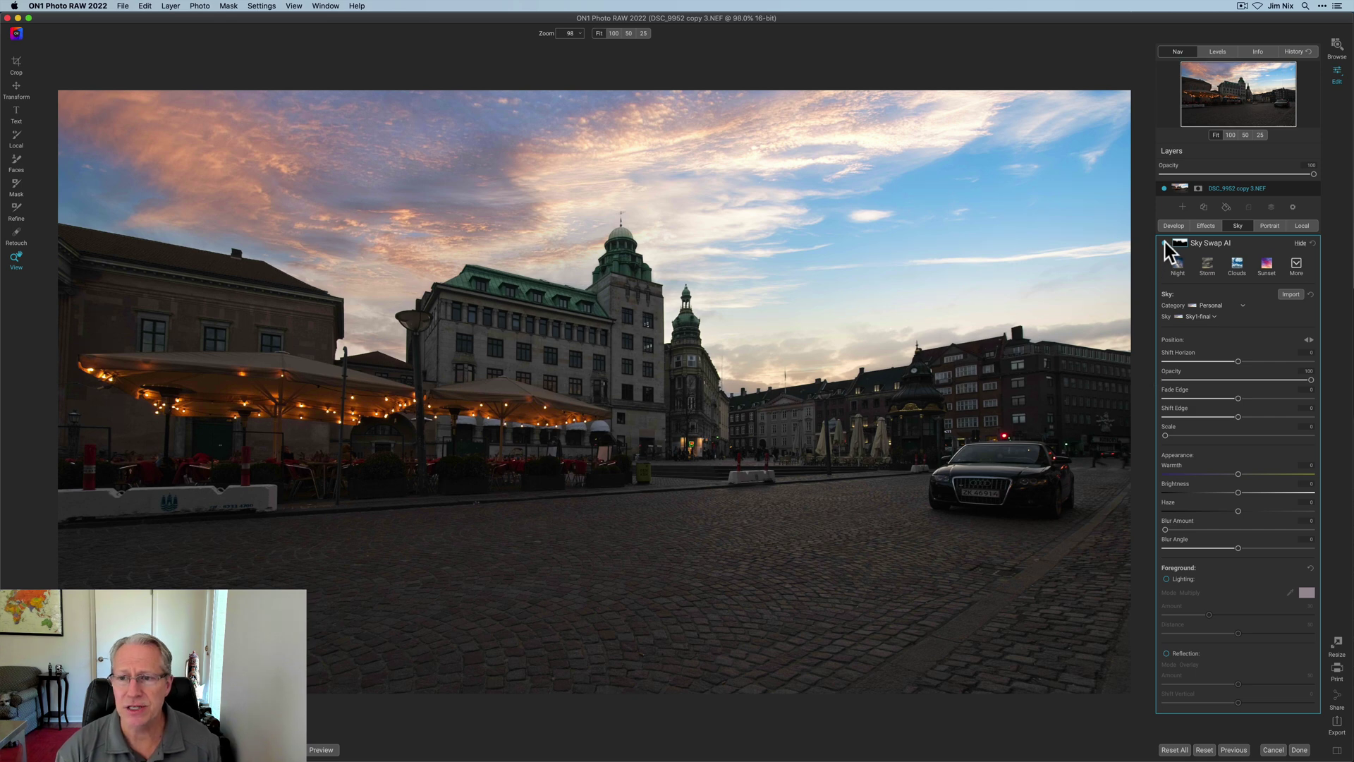
Step: Compare the Copenhagen photo with and without its sunset sky, then go to the horses photo
click(1165, 243)
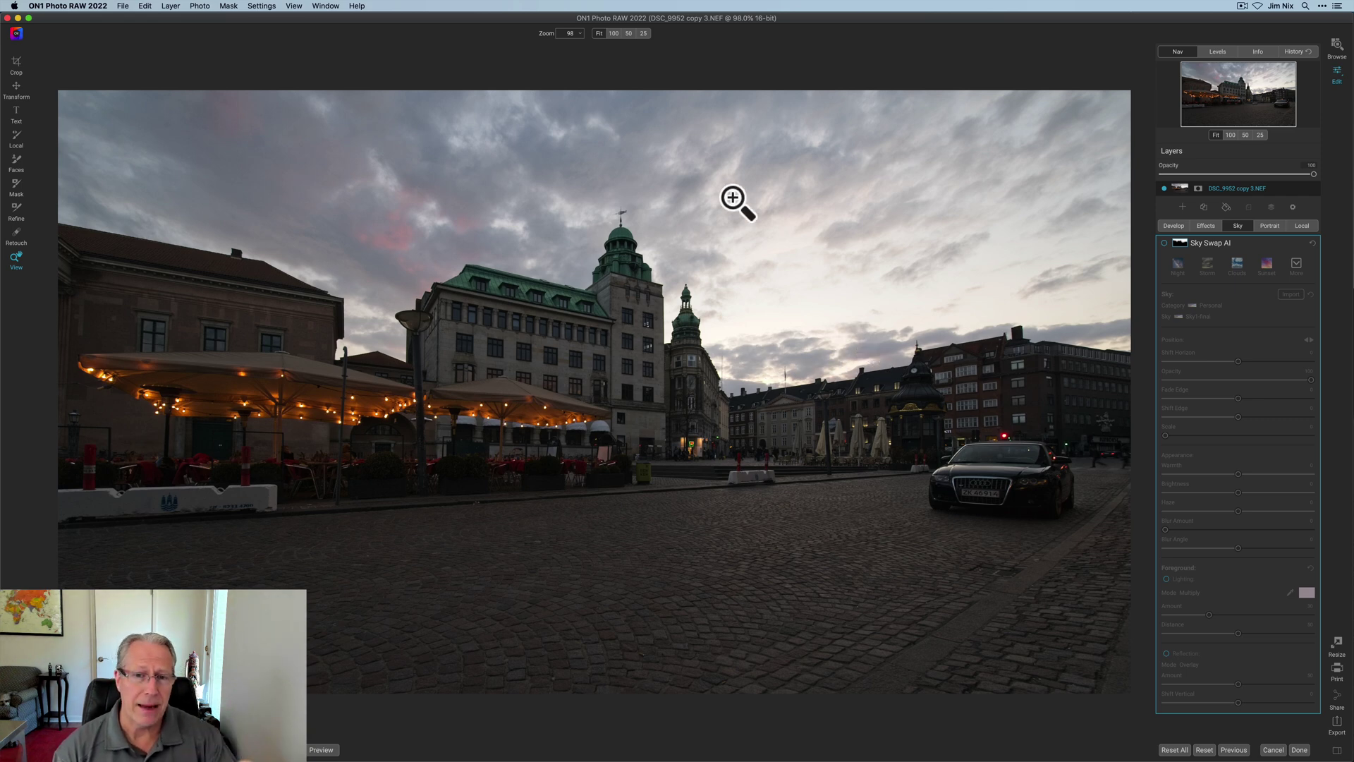
click(1164, 243)
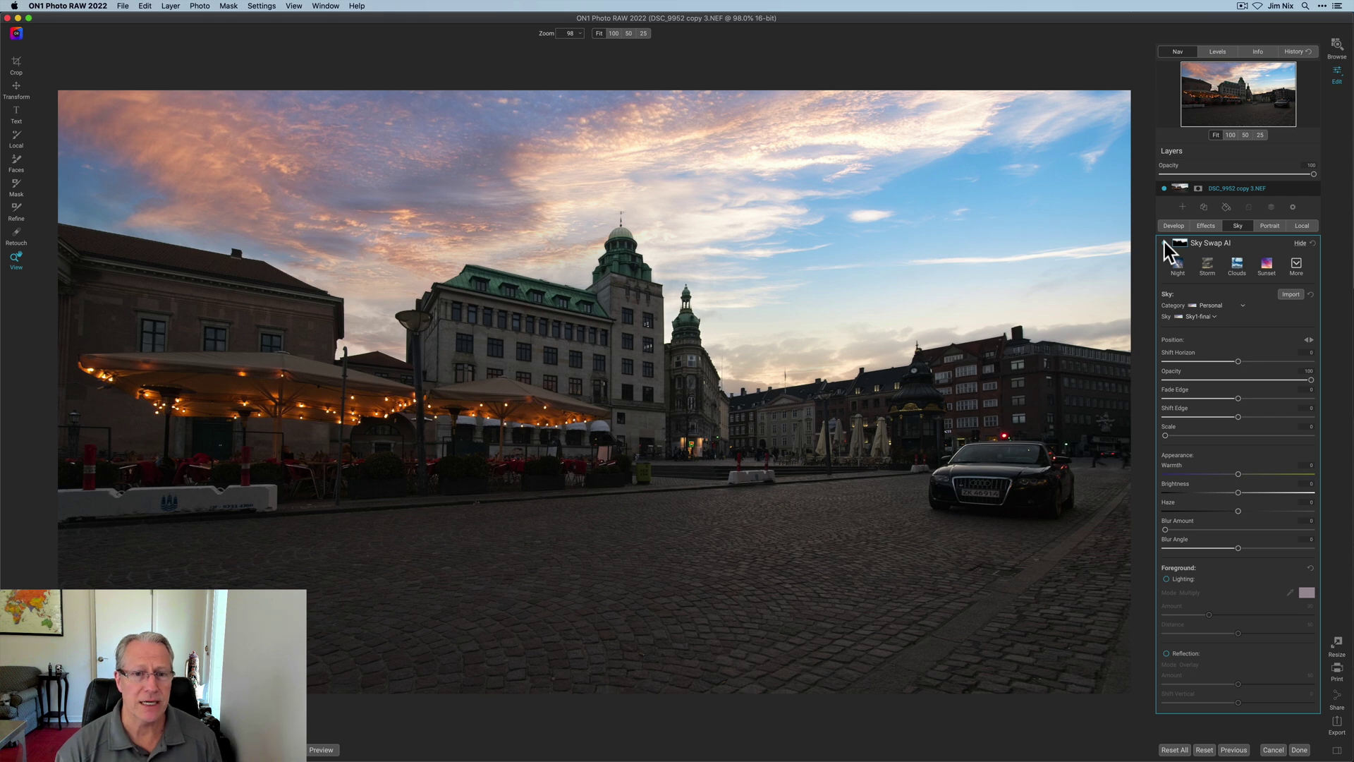
click(1165, 242)
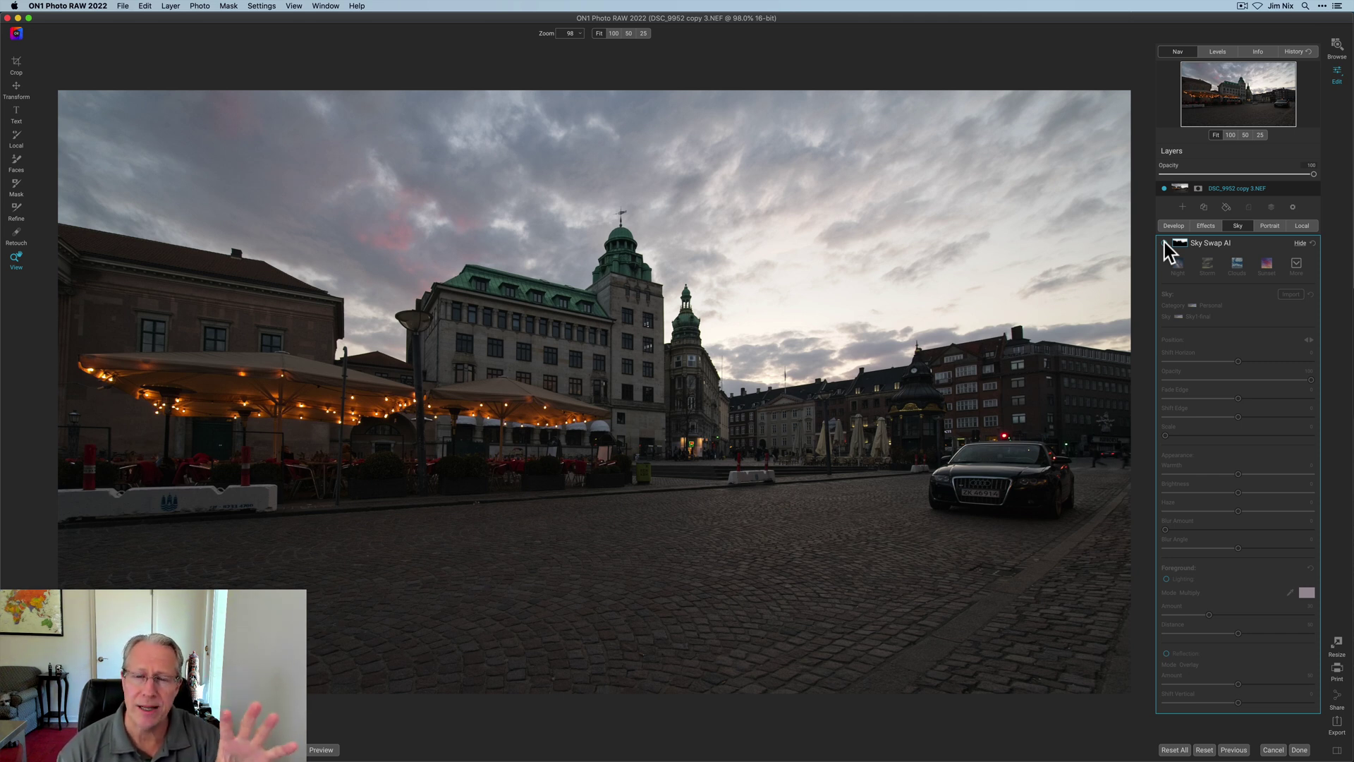
click(1165, 243)
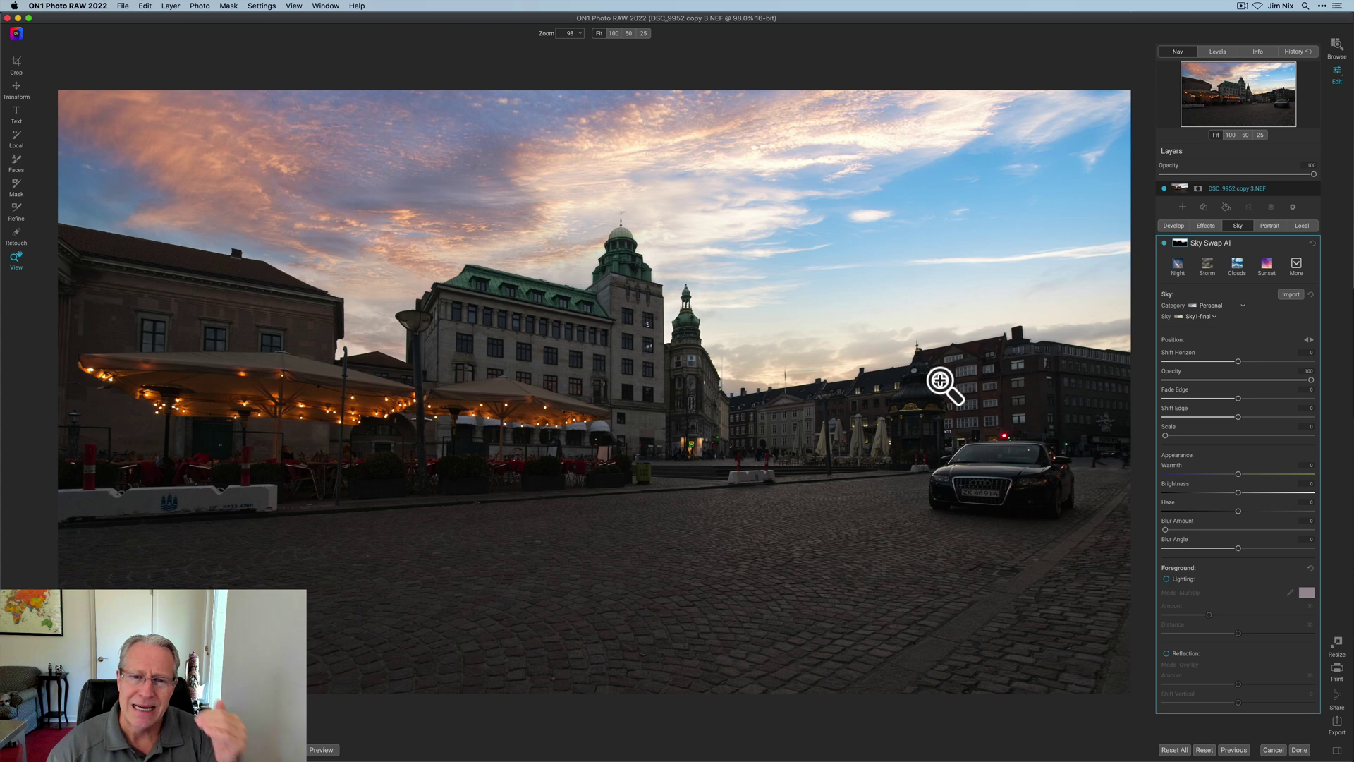
key(Right)
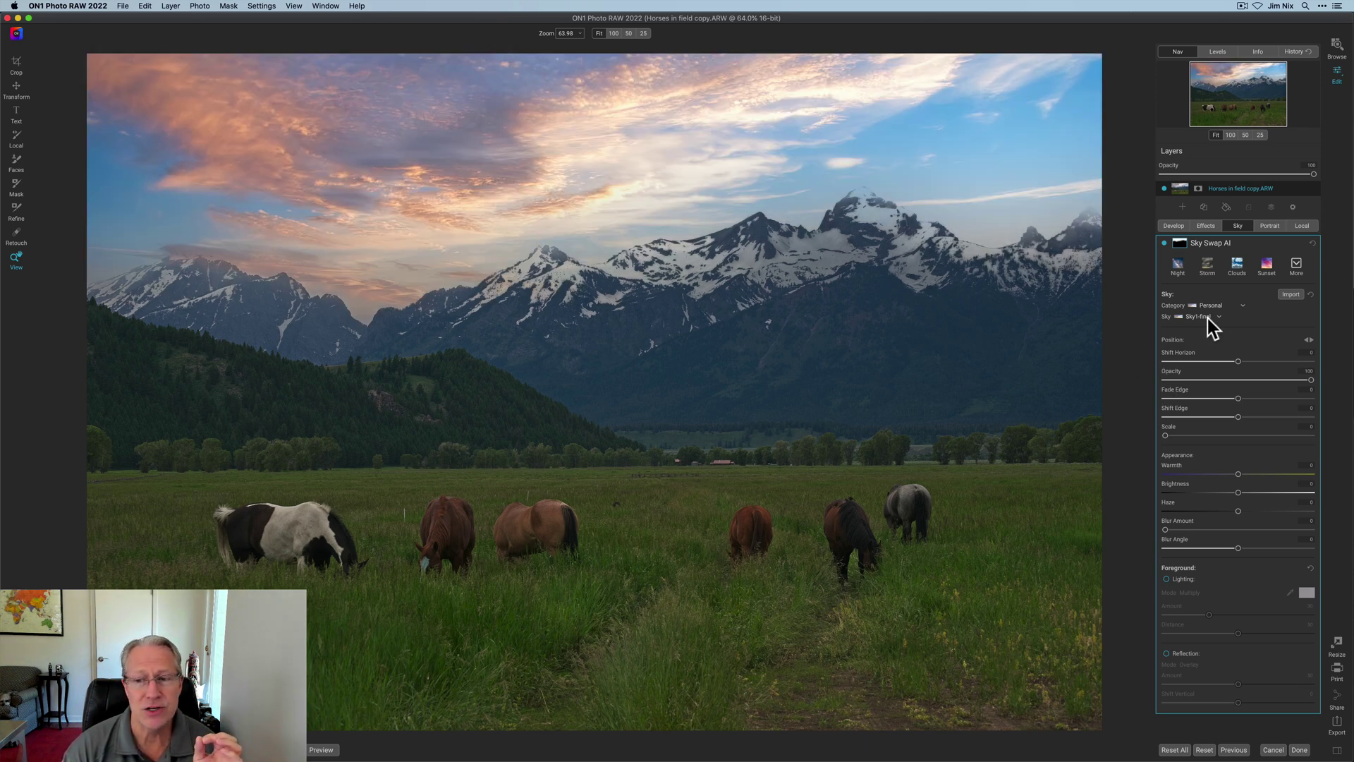
Step: Mirror the horses photo's Sky1-final sky horizontally, then flip it back to its original orientation
click(1308, 341)
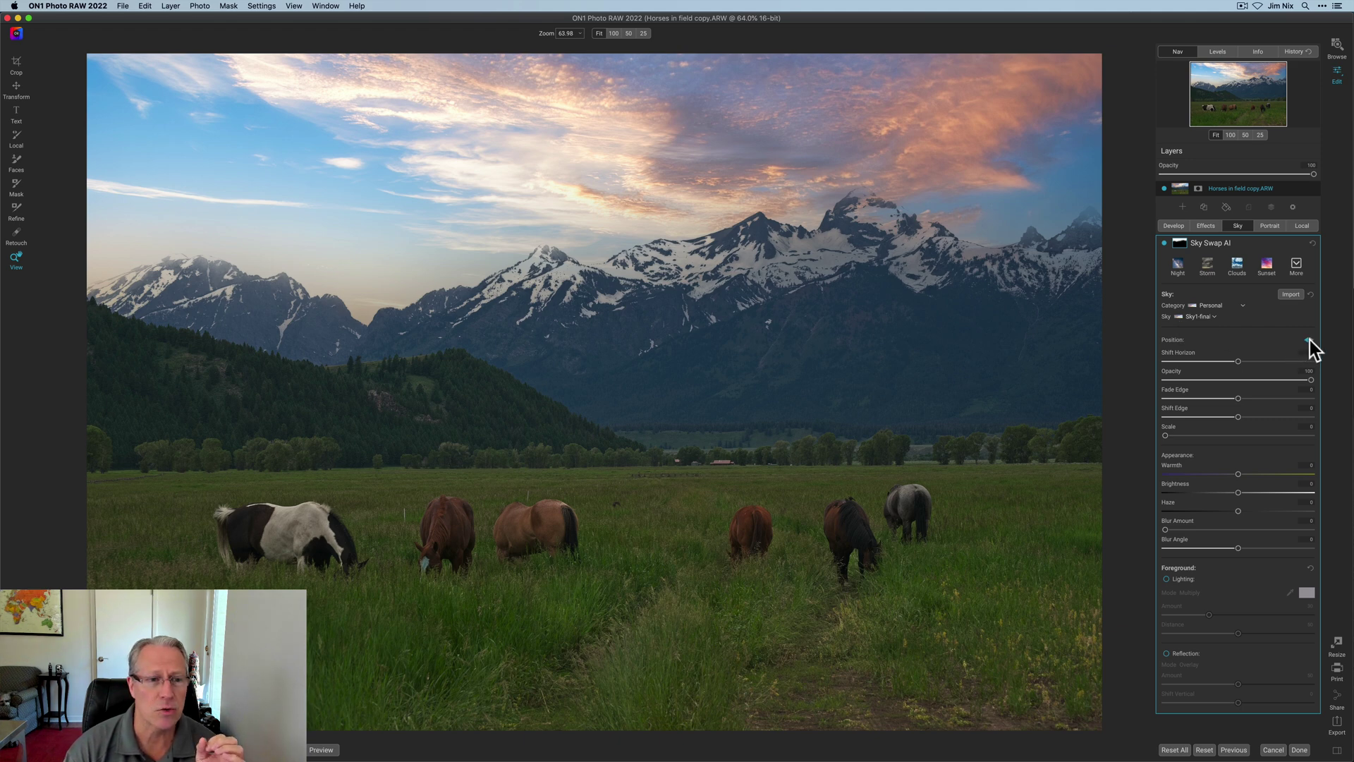
click(1308, 339)
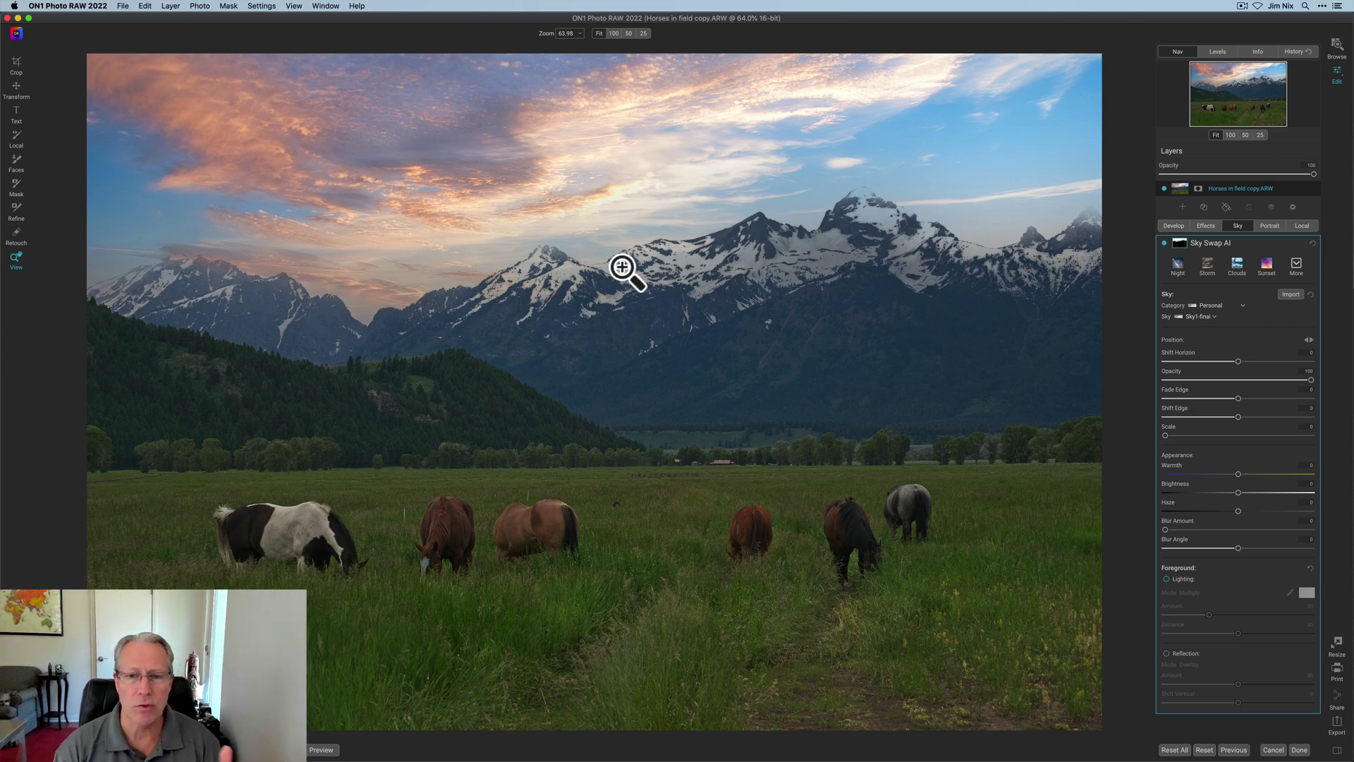
click(1166, 243)
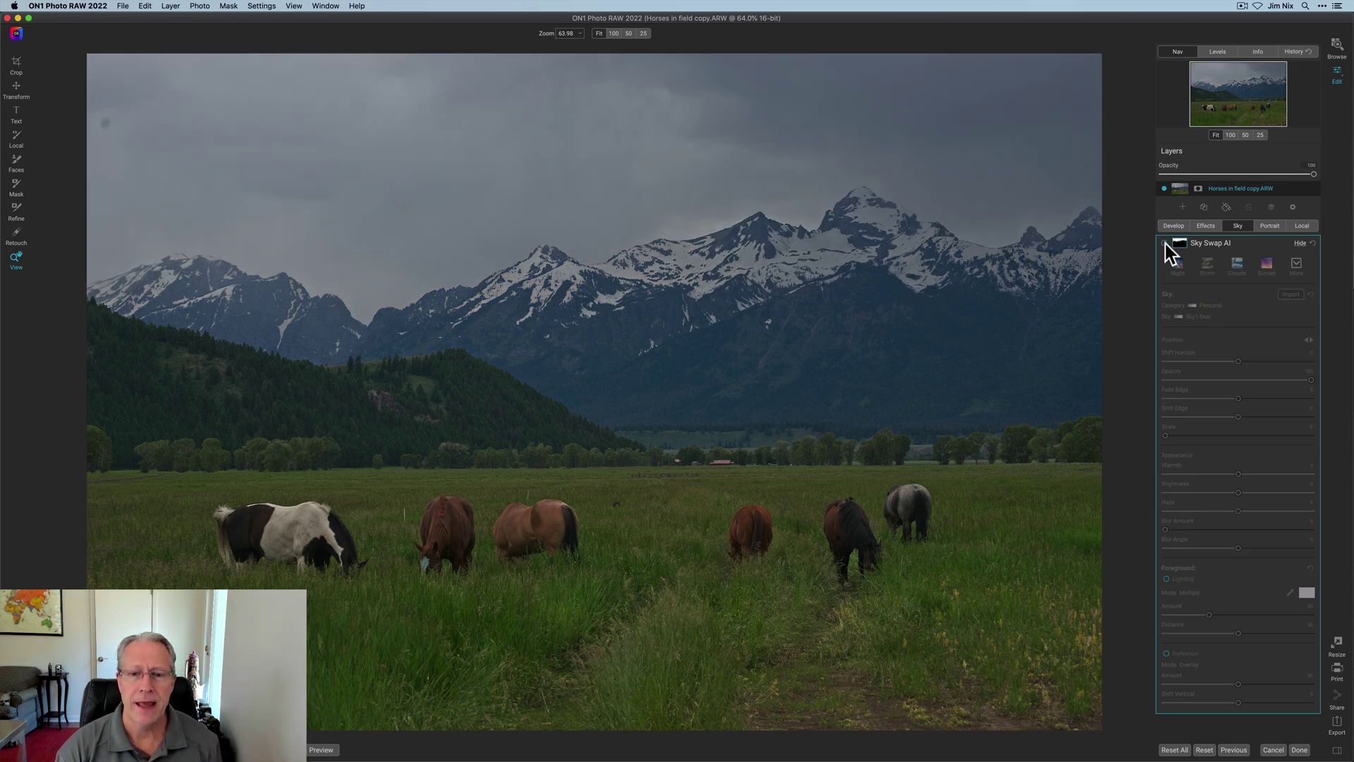
click(1166, 243)
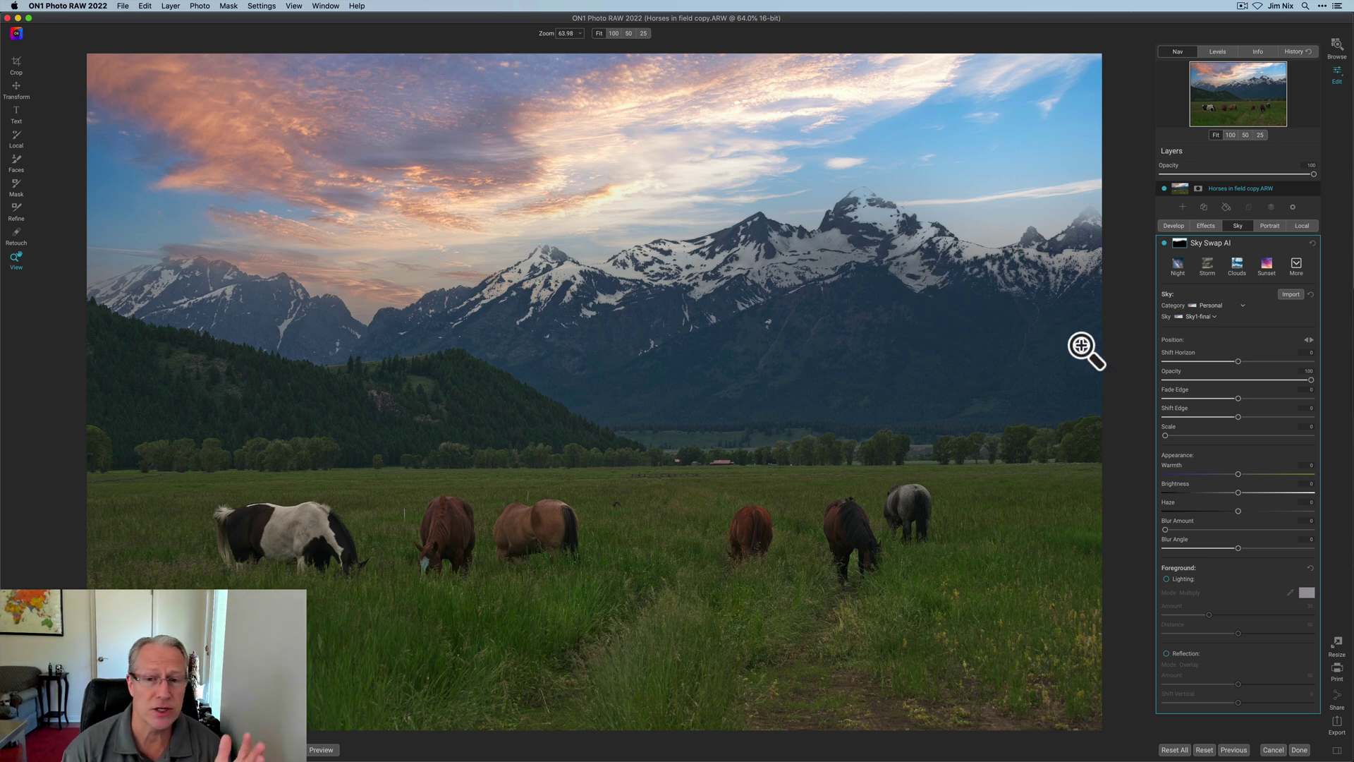
Step: Paint the horses photo's sky mask over the mountains and central peak in black-and-white view
click(1176, 244)
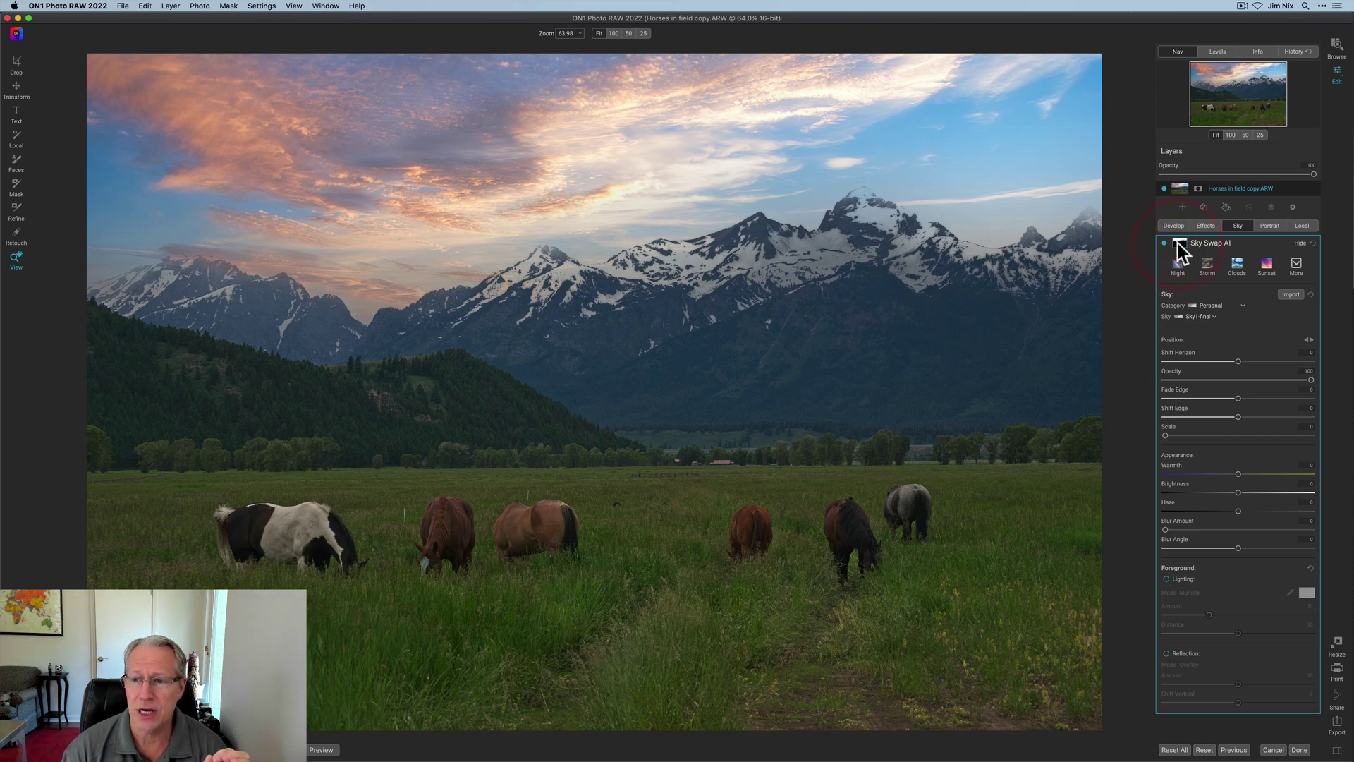
click(1255, 285)
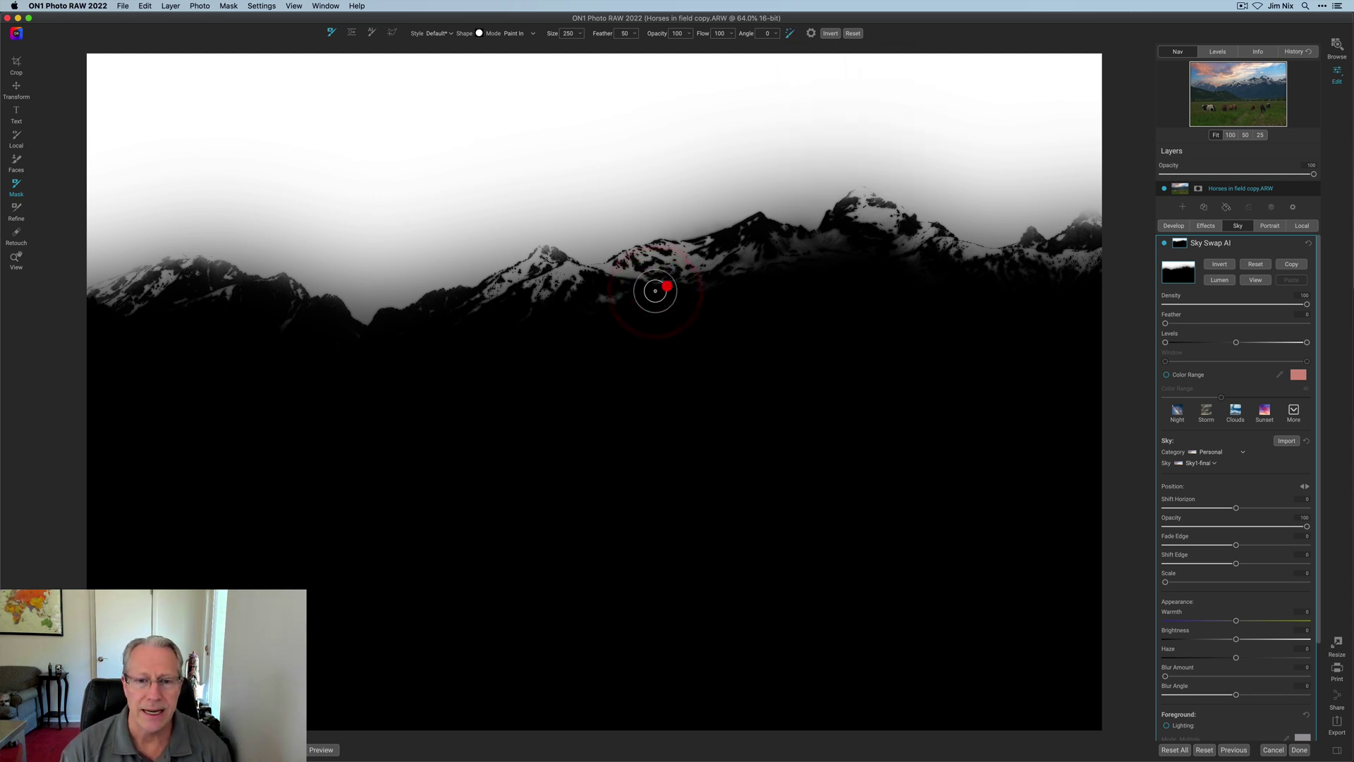
mouse_move(653, 288)
mouse_down()
mouse_move(689, 260)
mouse_move(600, 286)
mouse_move(537, 285)
mouse_up()
click(828, 200)
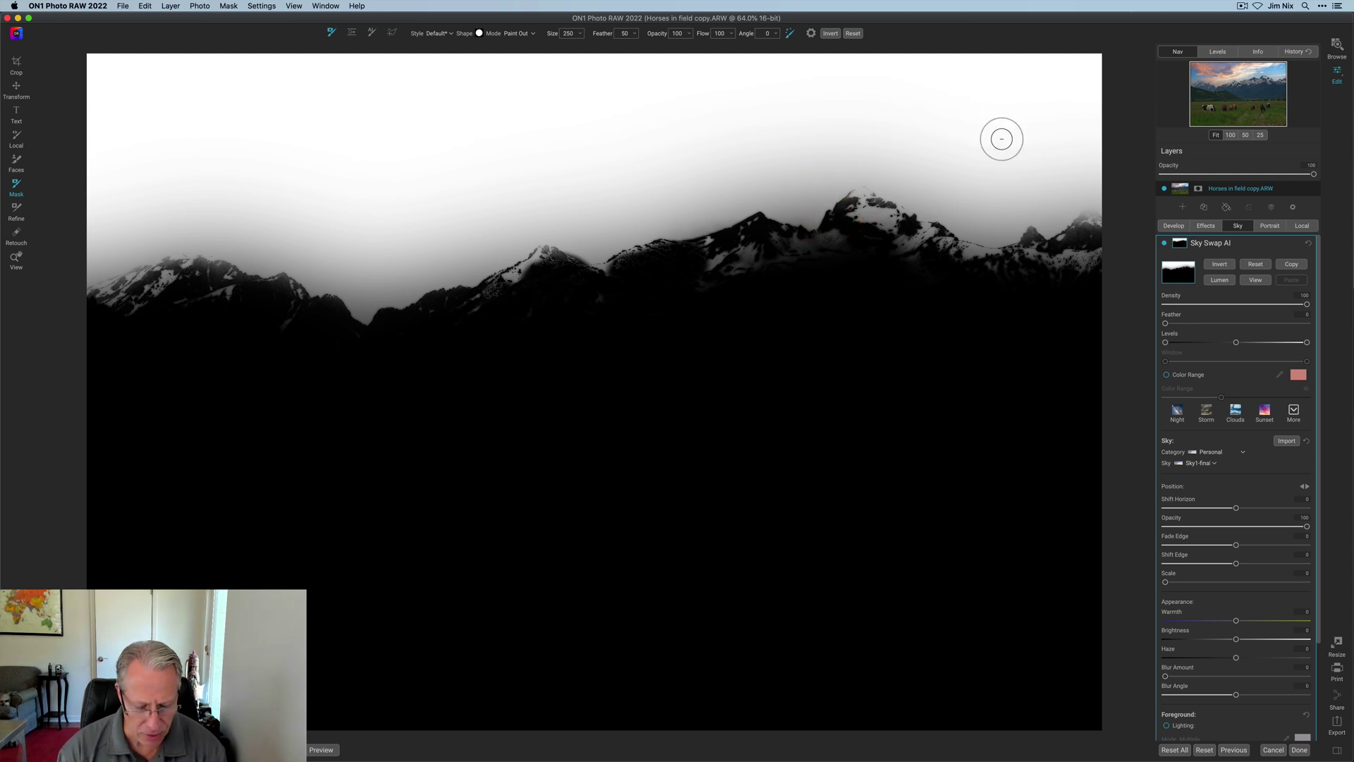
click(1263, 295)
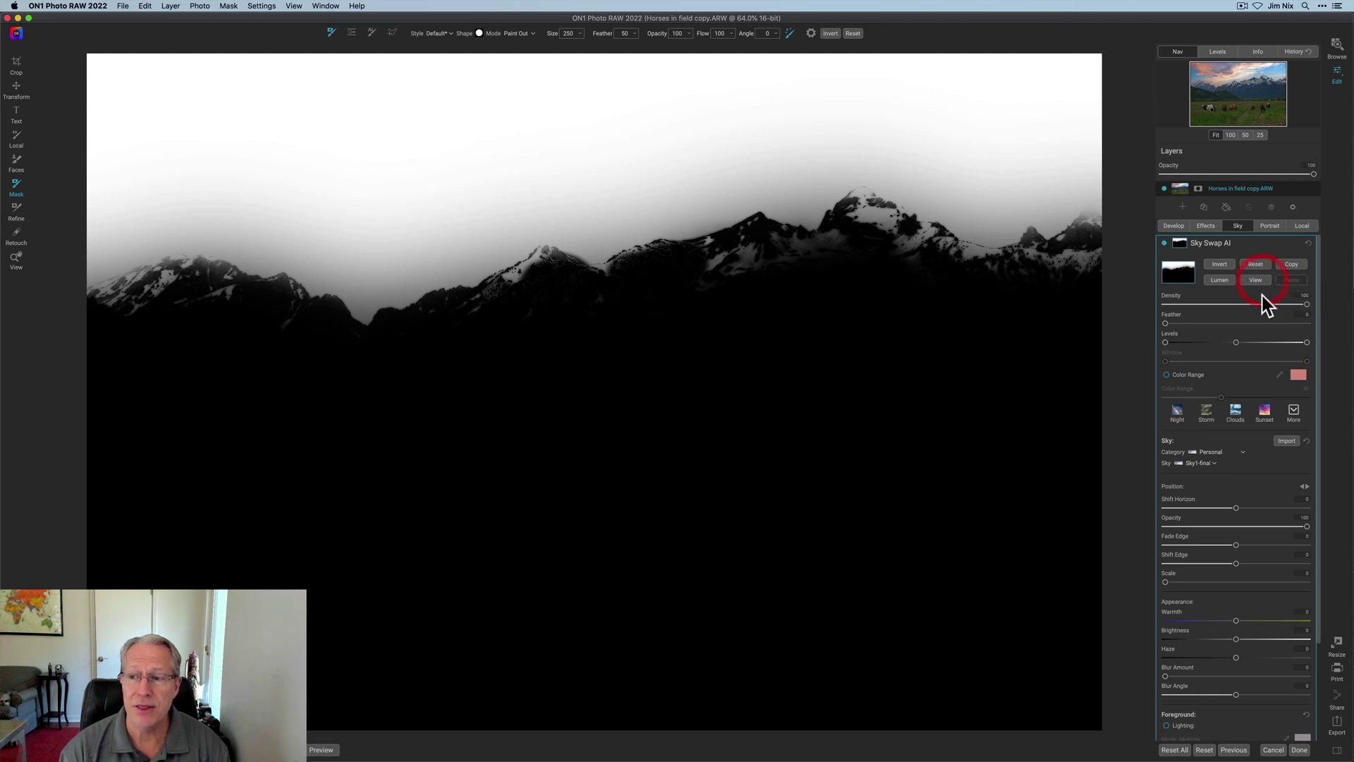
click(1263, 281)
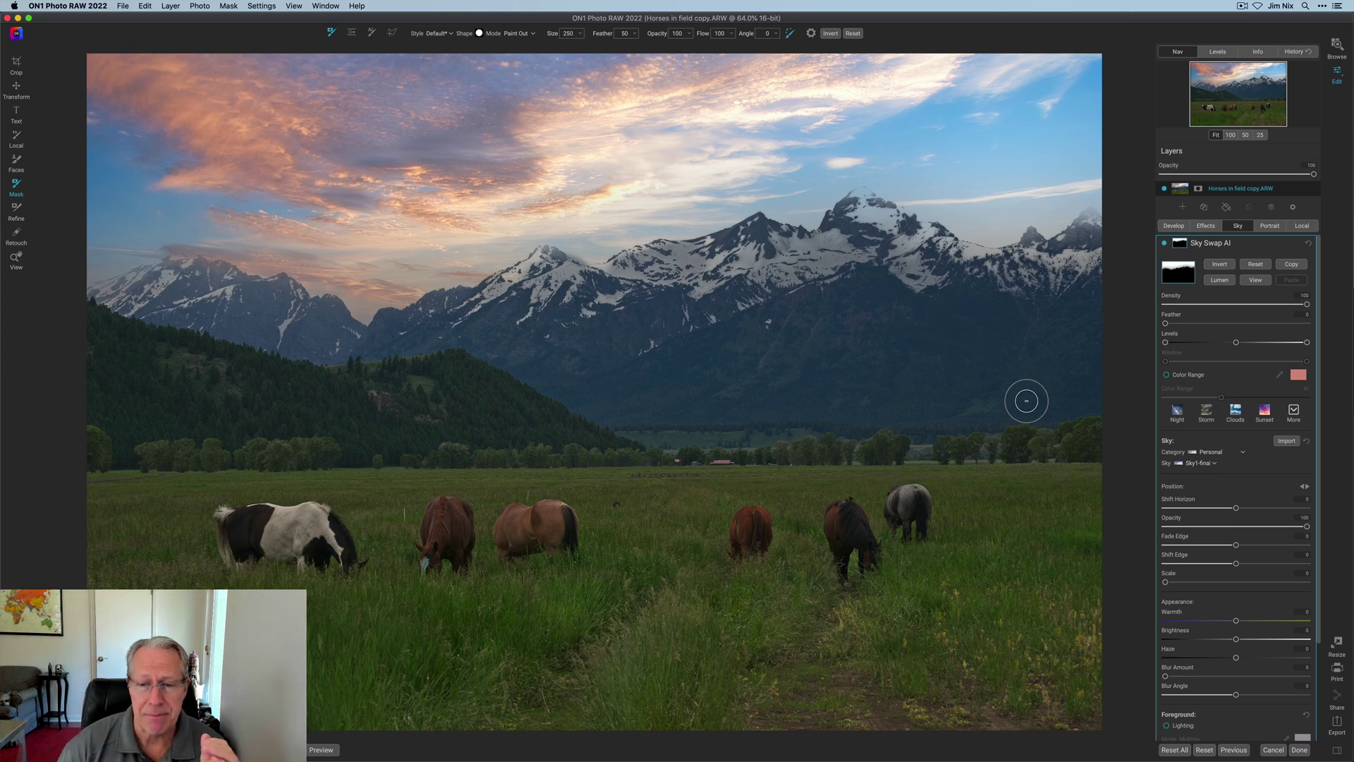
Step: Give the canyon photo the Sunset 022 sky with Foreground Lighting off, viewed at 100%
key(Right)
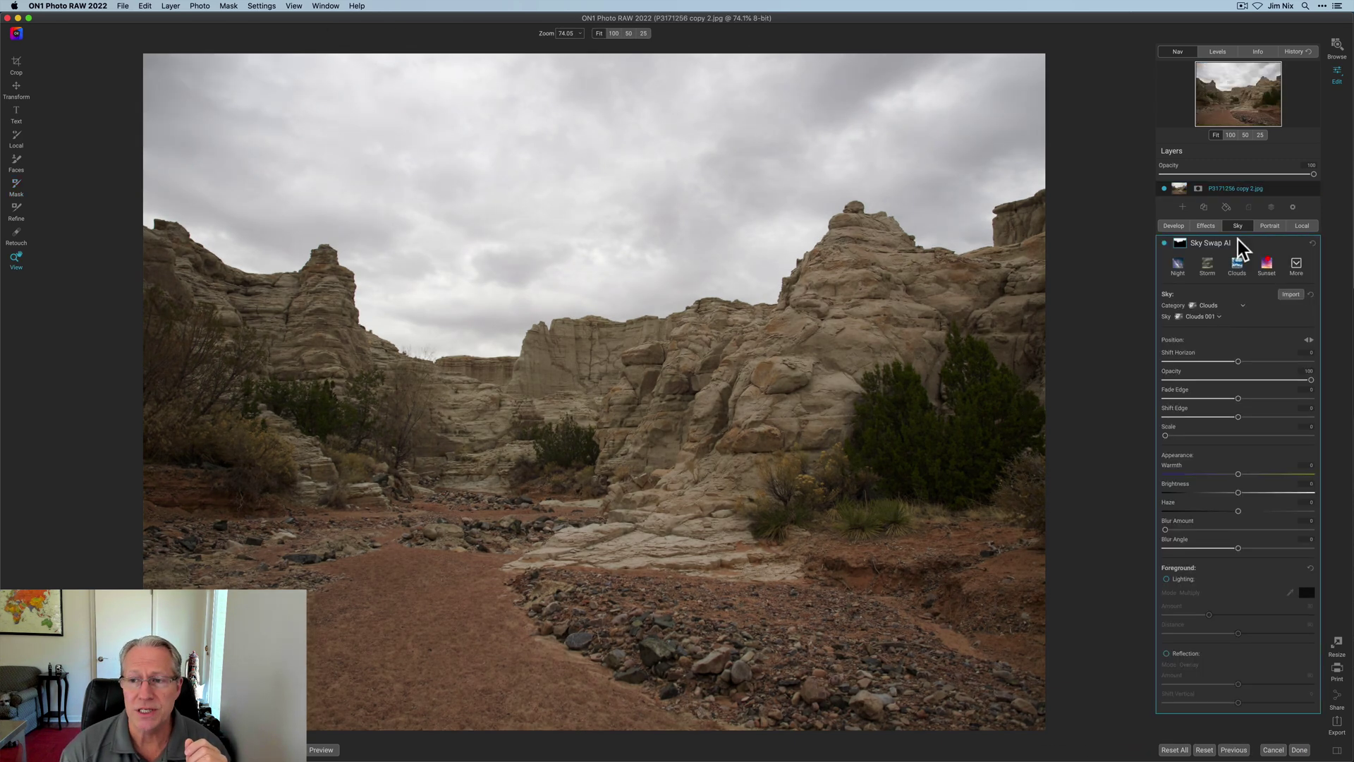
click(1265, 263)
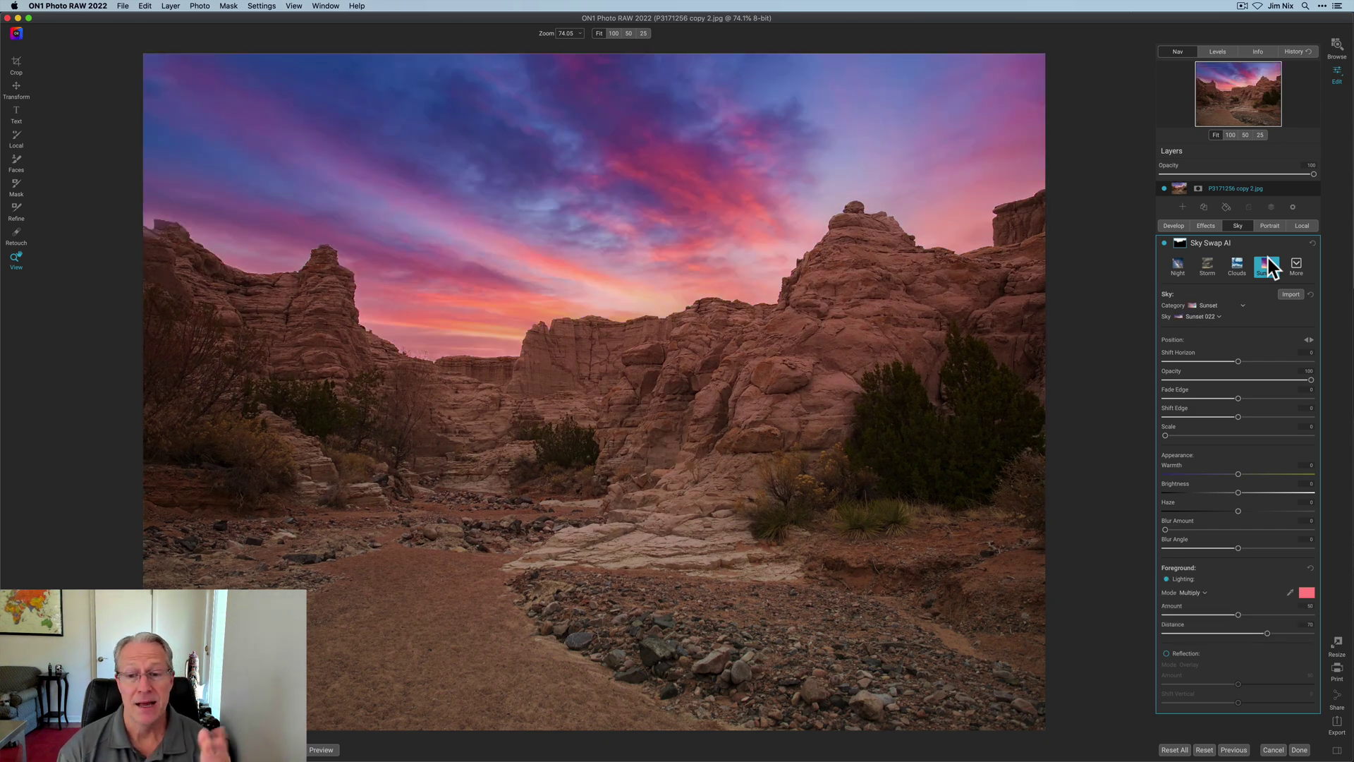
click(1167, 579)
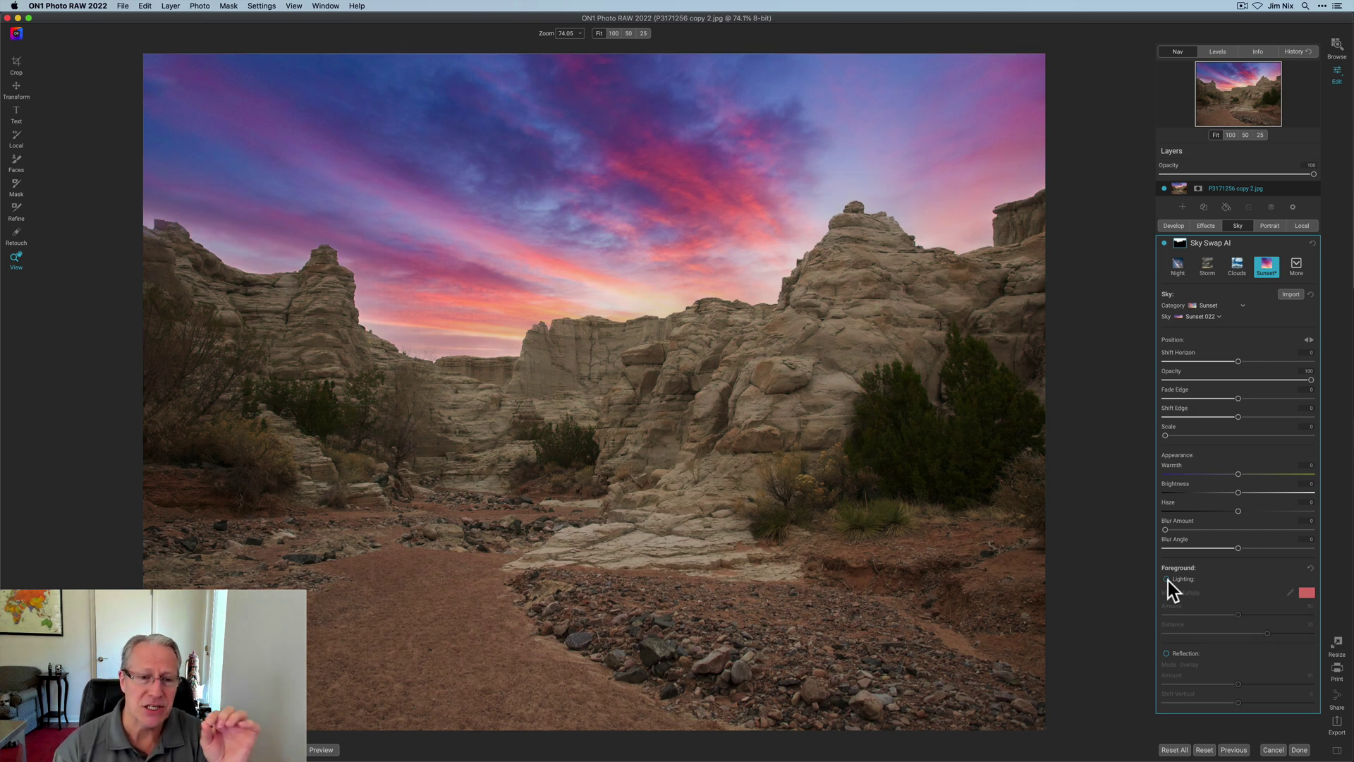
click(1231, 136)
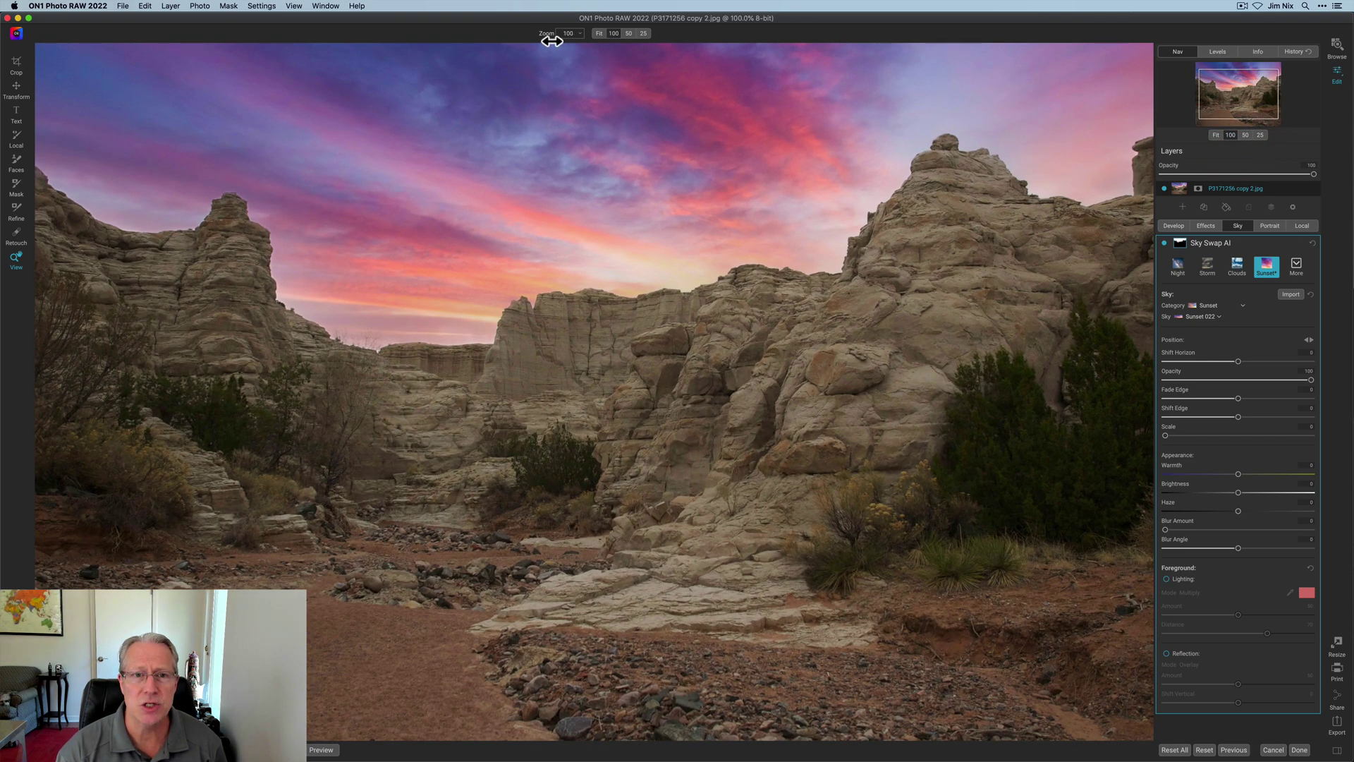
drag(552, 41, 564, 37)
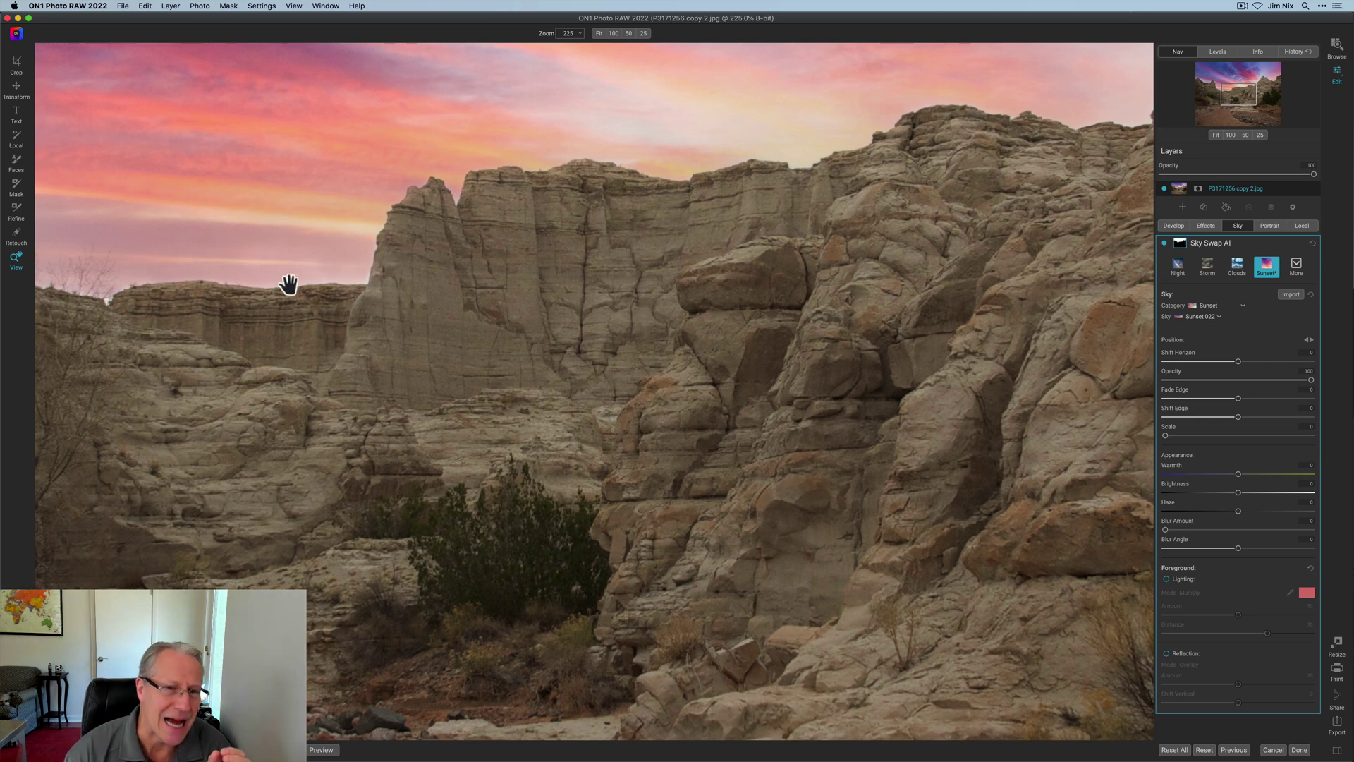
drag(278, 290, 635, 317)
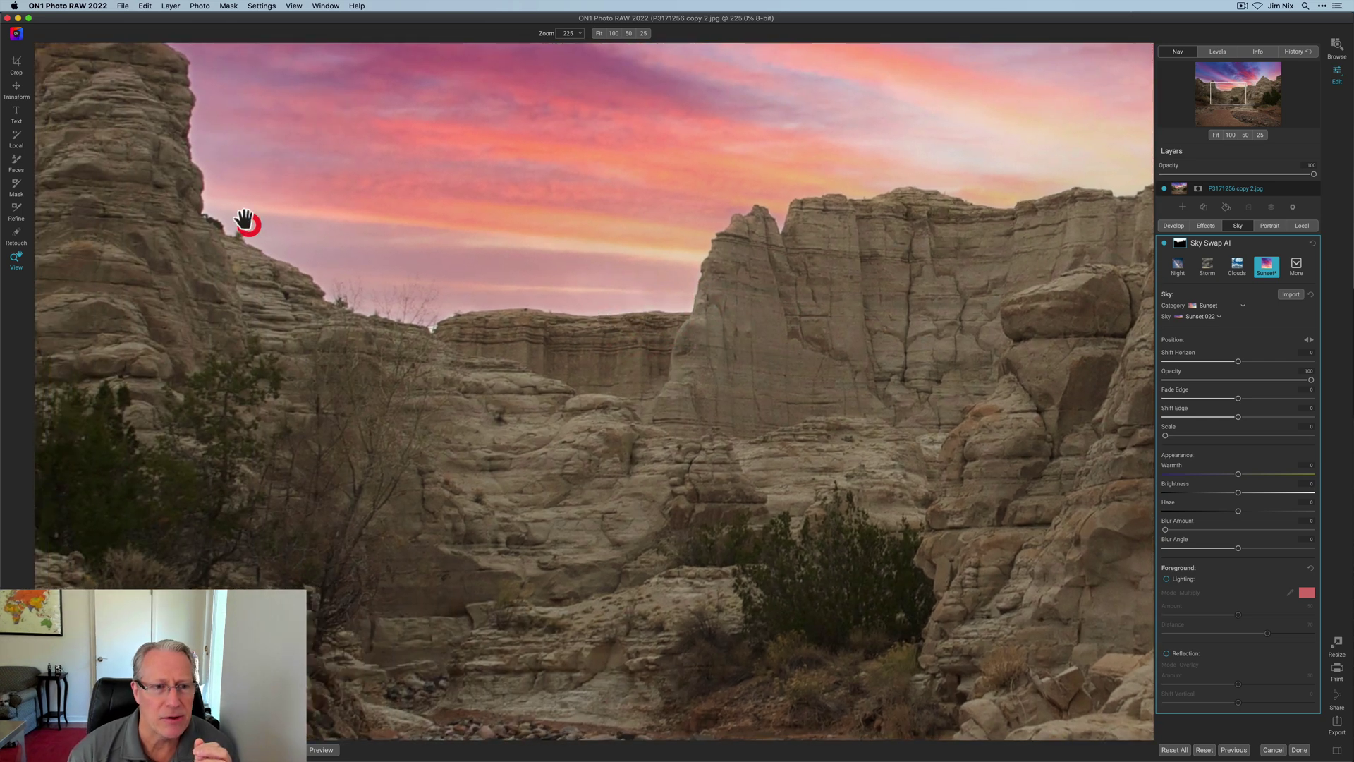
drag(245, 220, 263, 230)
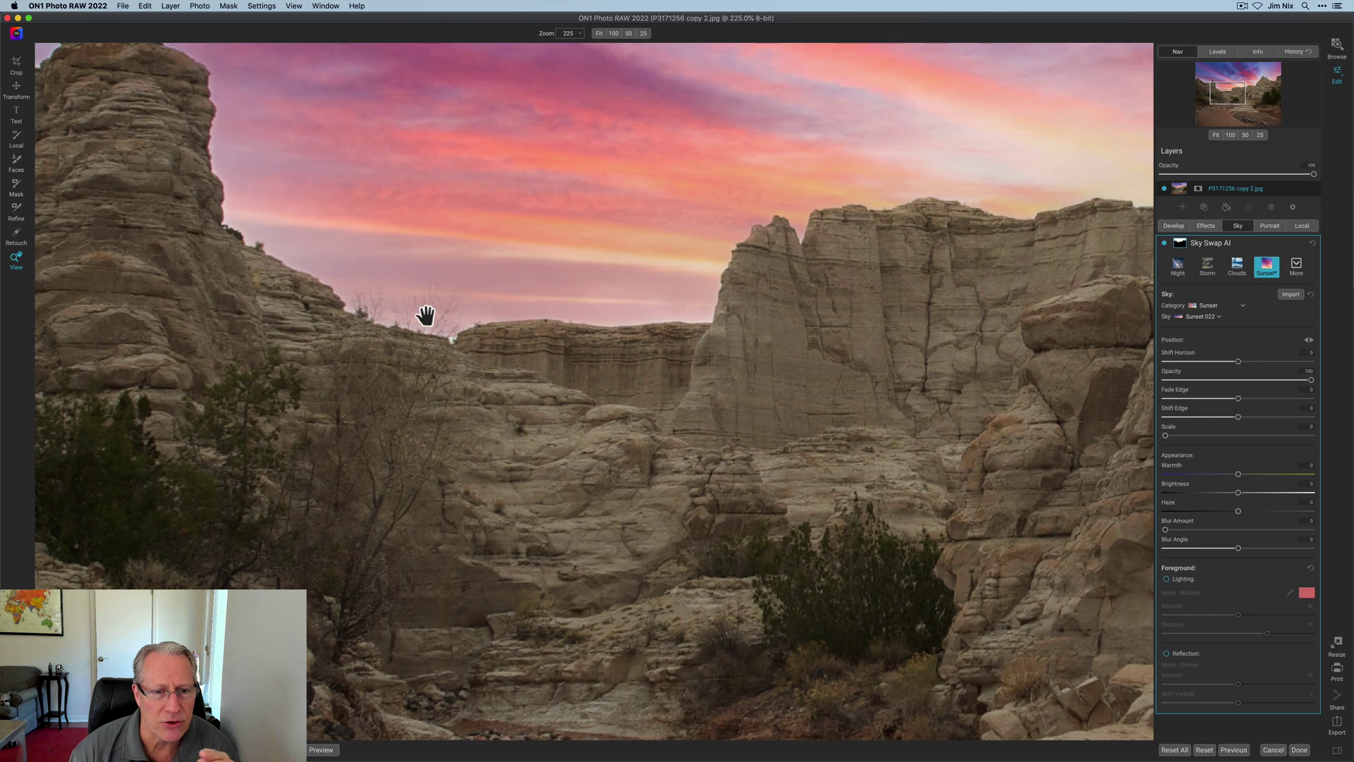
drag(419, 308, 359, 375)
drag(756, 353, 550, 346)
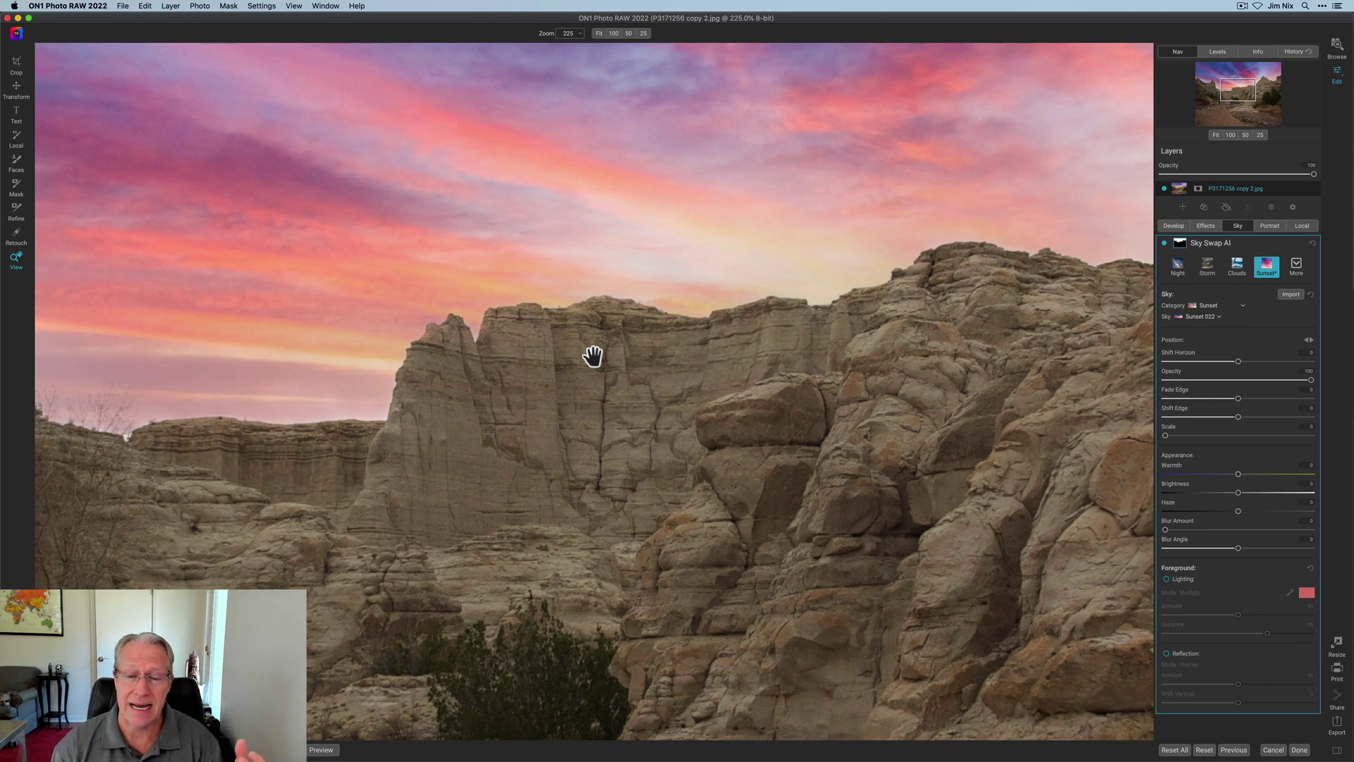
drag(136, 447, 290, 448)
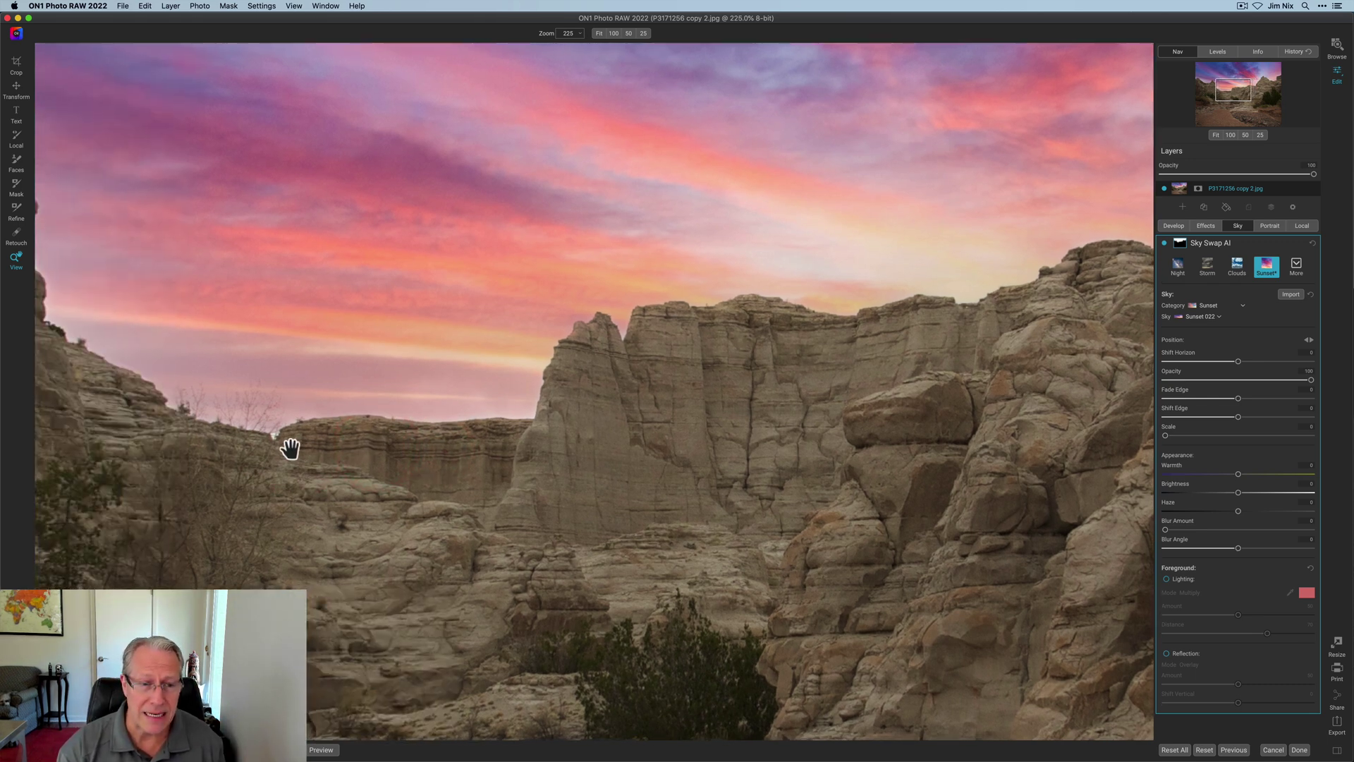
click(511, 362)
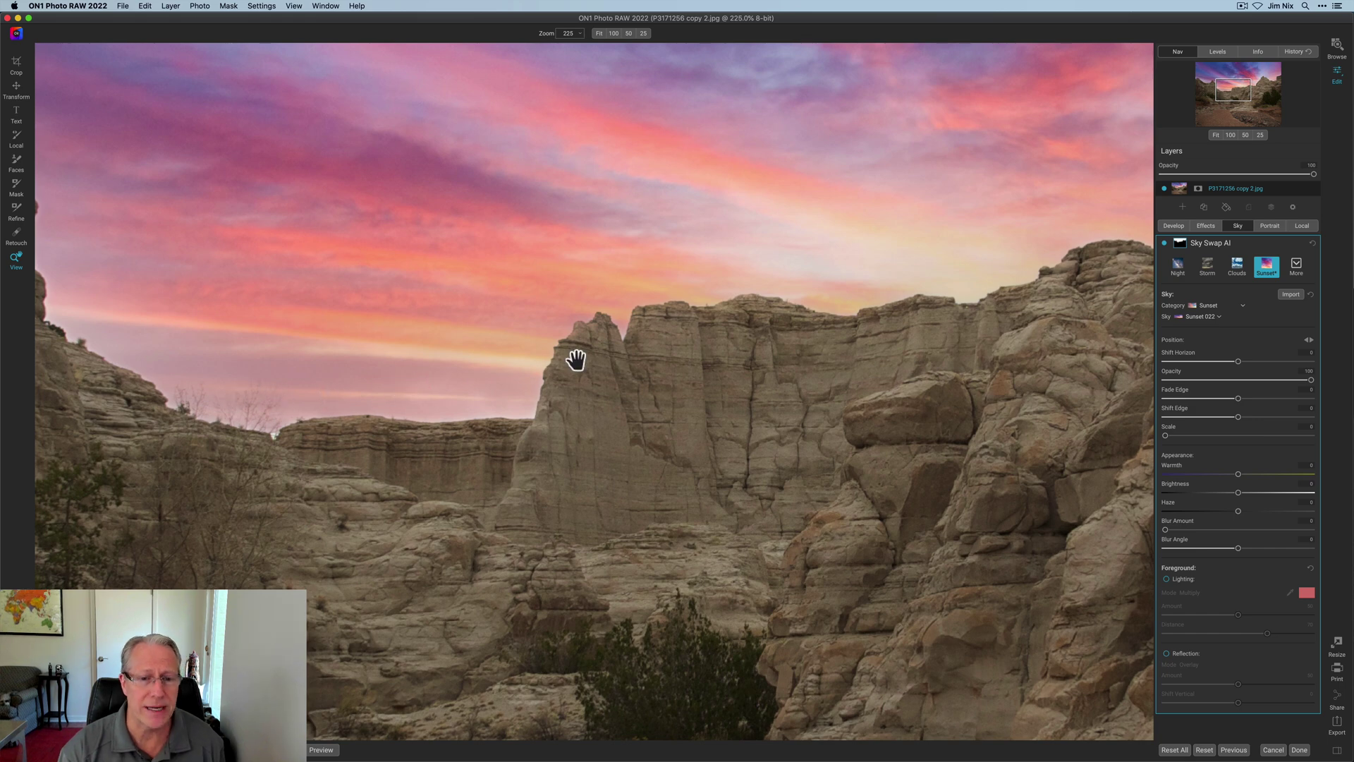
drag(650, 345, 303, 381)
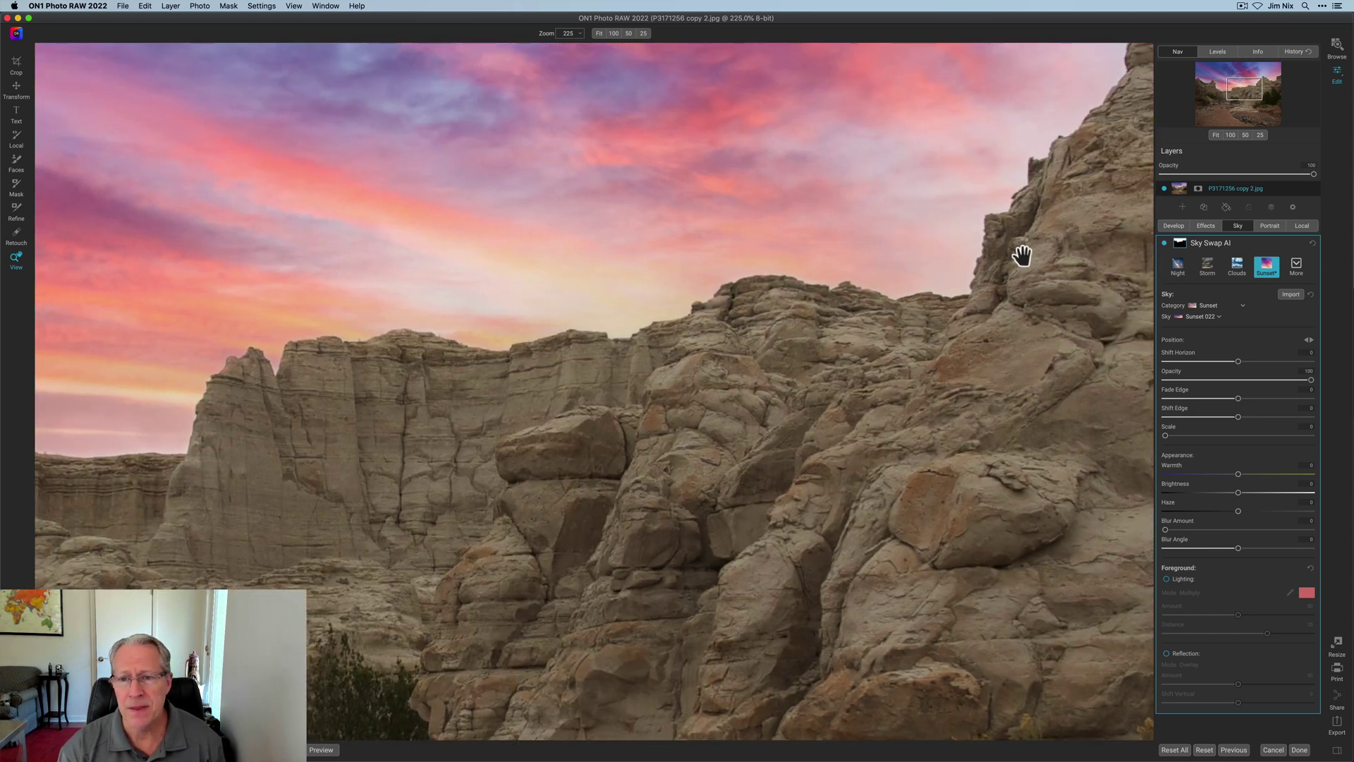
drag(1022, 257, 668, 423)
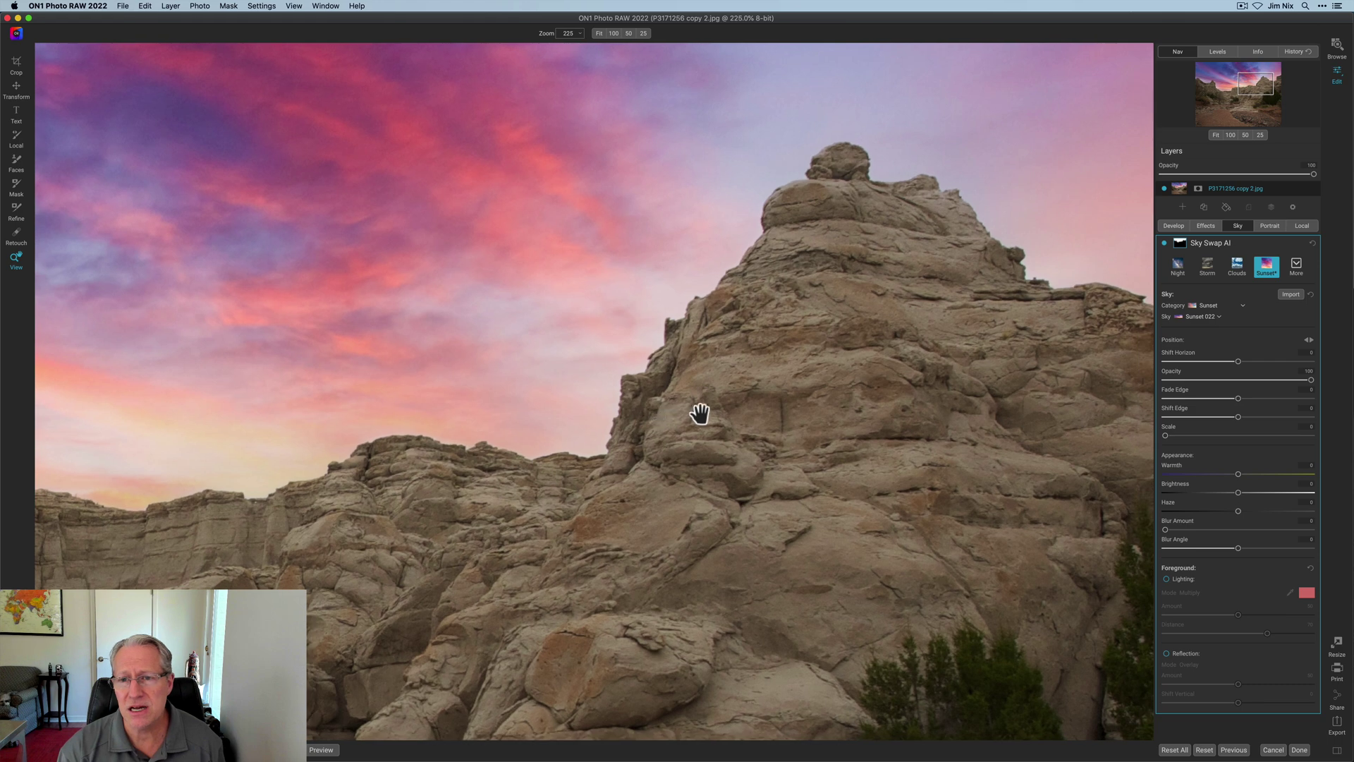
key(super+0)
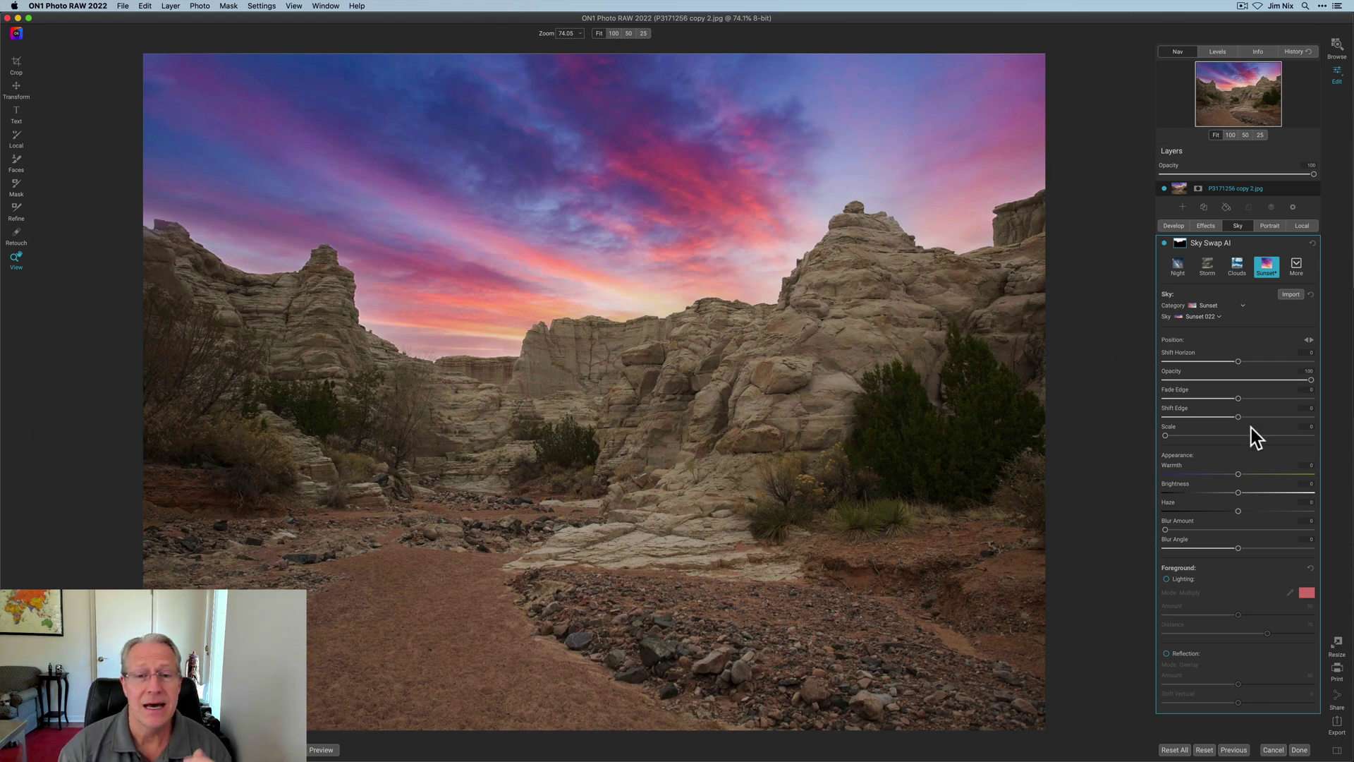
Step: Inspect the canyon's Sky Swap AI mask in black and white, then return to full colour
click(1180, 243)
click(1255, 280)
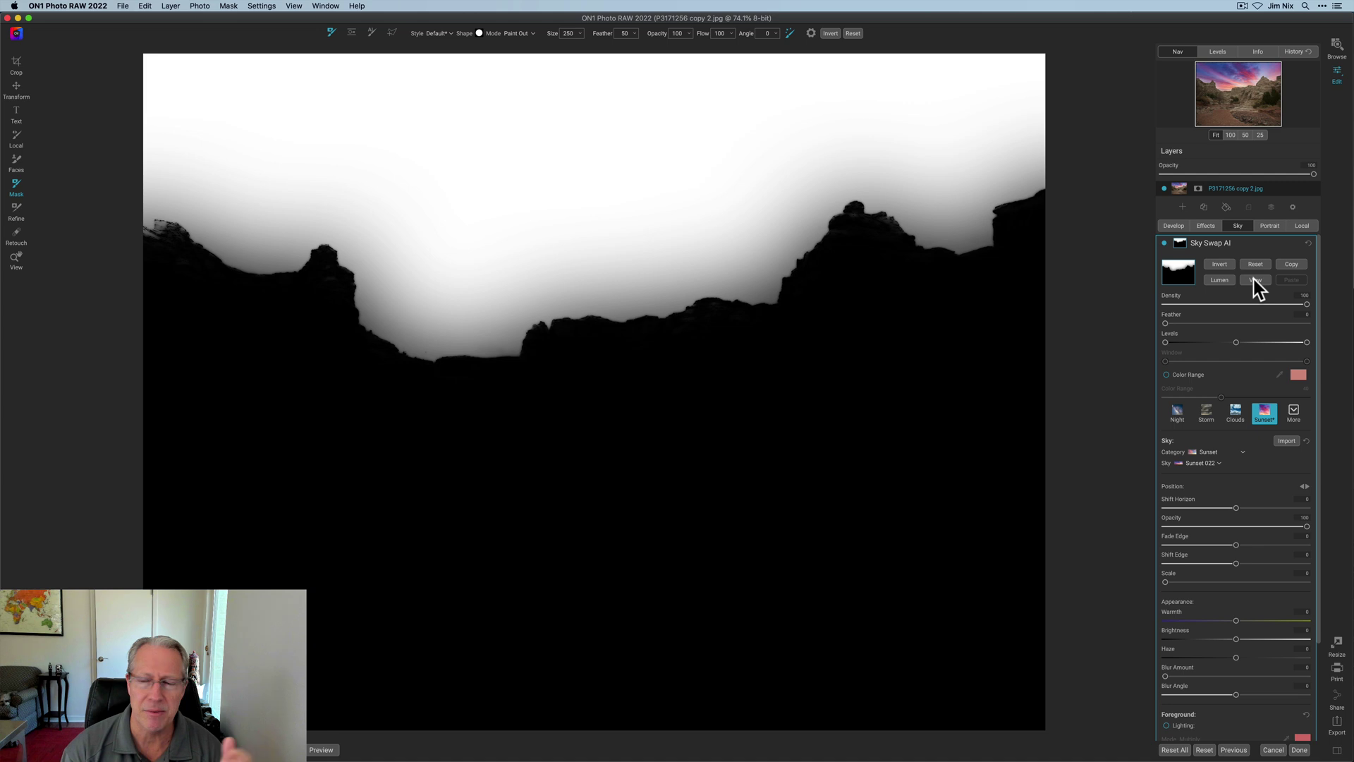
click(1254, 279)
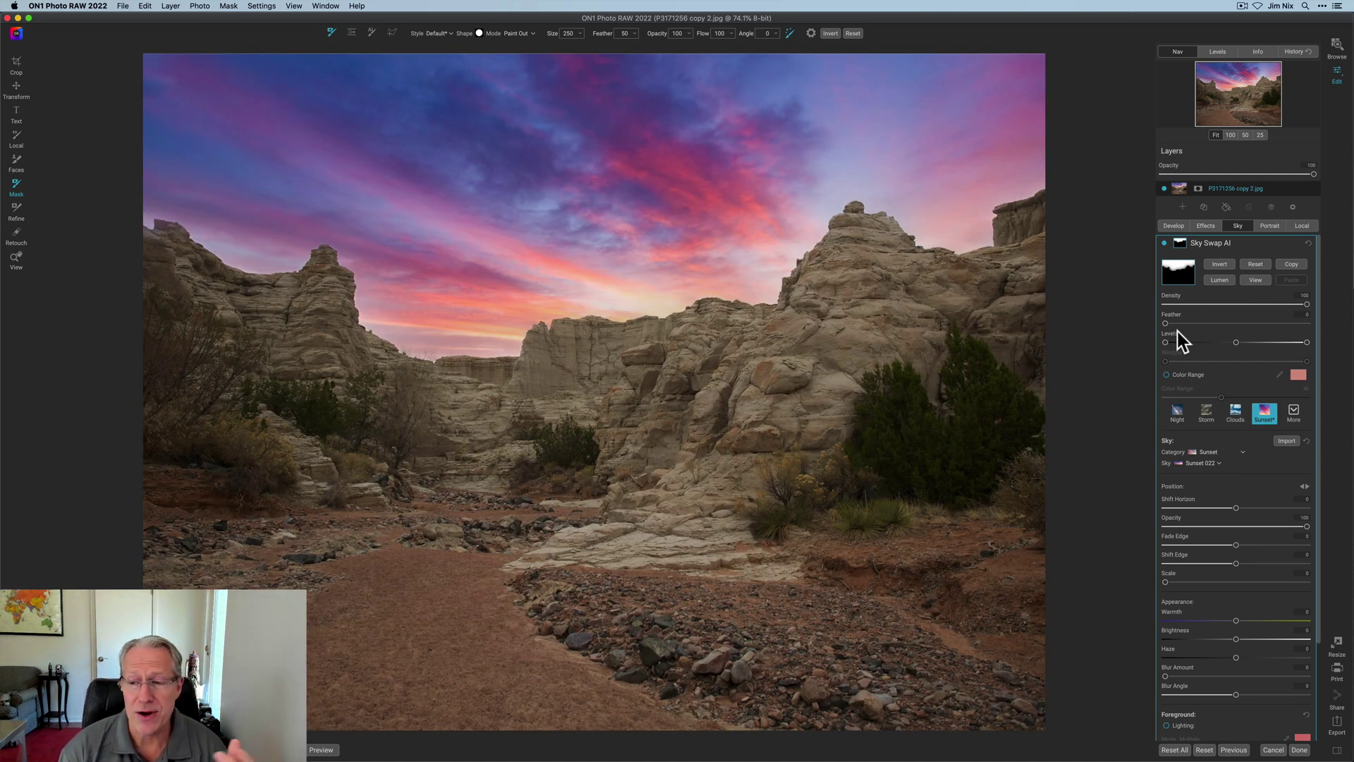
scroll(1158, 400, down, 1)
Step: Turn the canyon's foreground lighting back on, using a colour sampled from the pink sky
scroll(1243, 472, down, 3)
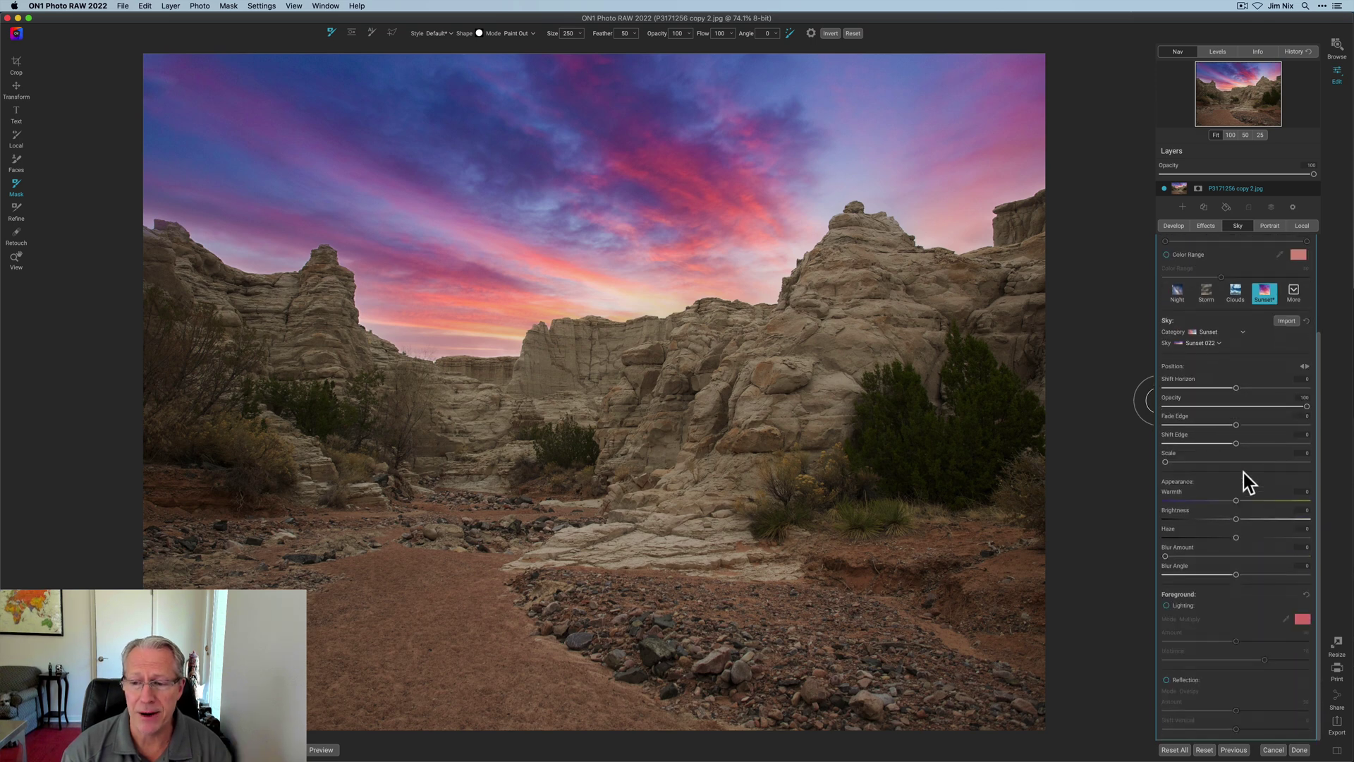
click(1166, 606)
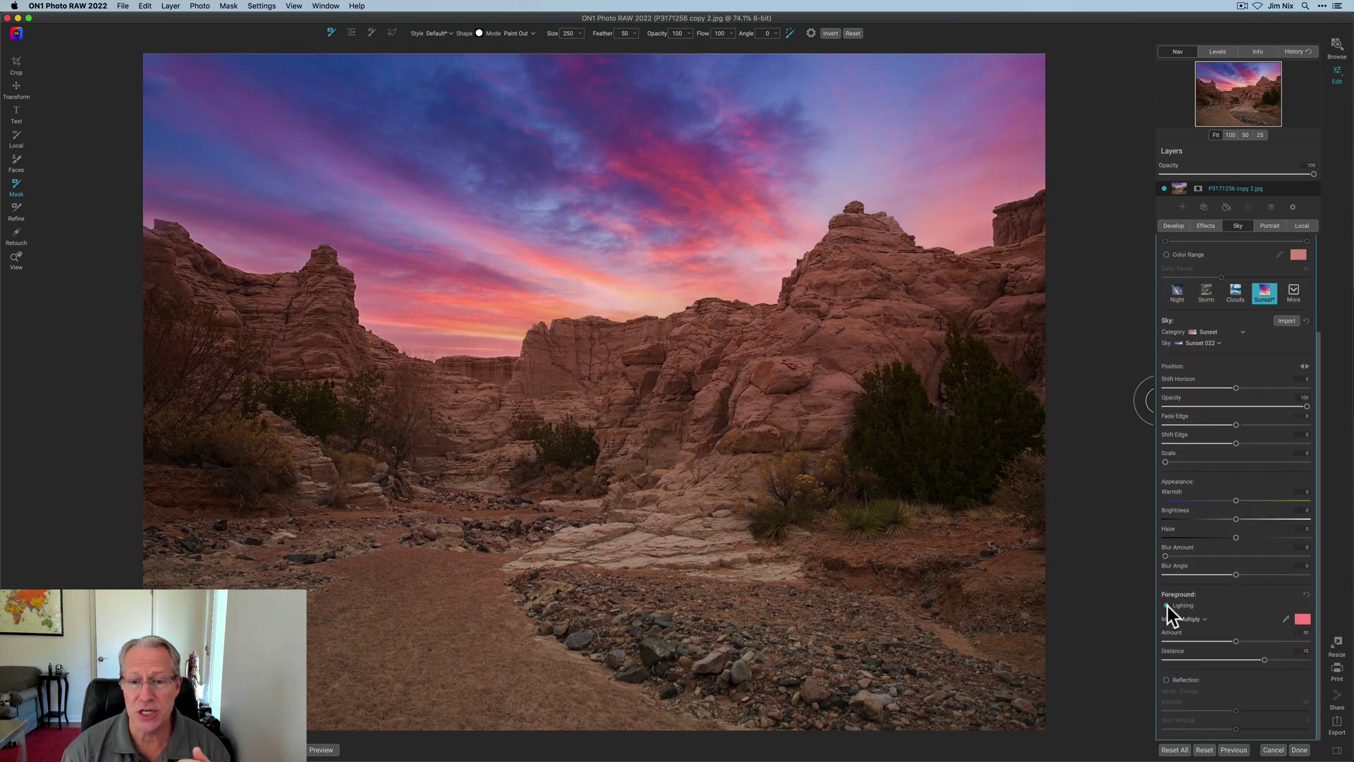
click(1286, 619)
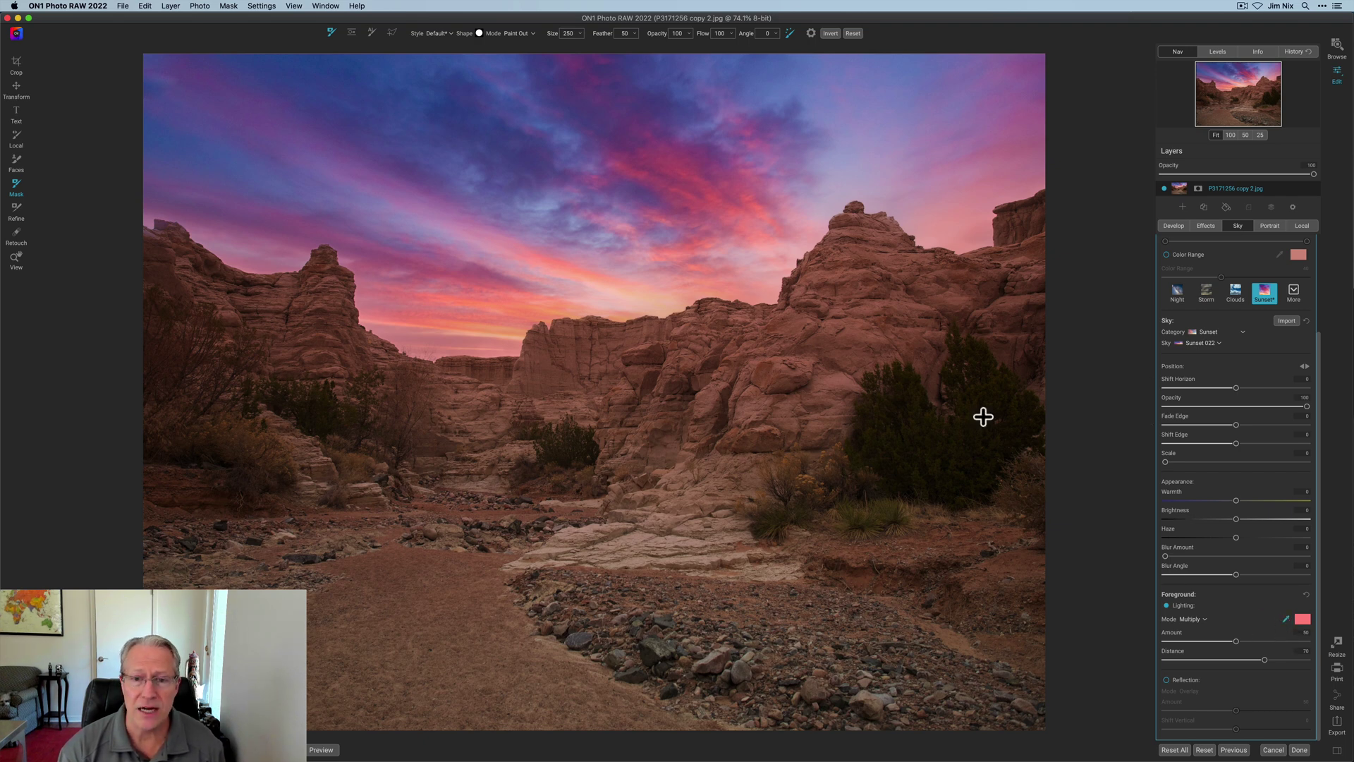
click(631, 287)
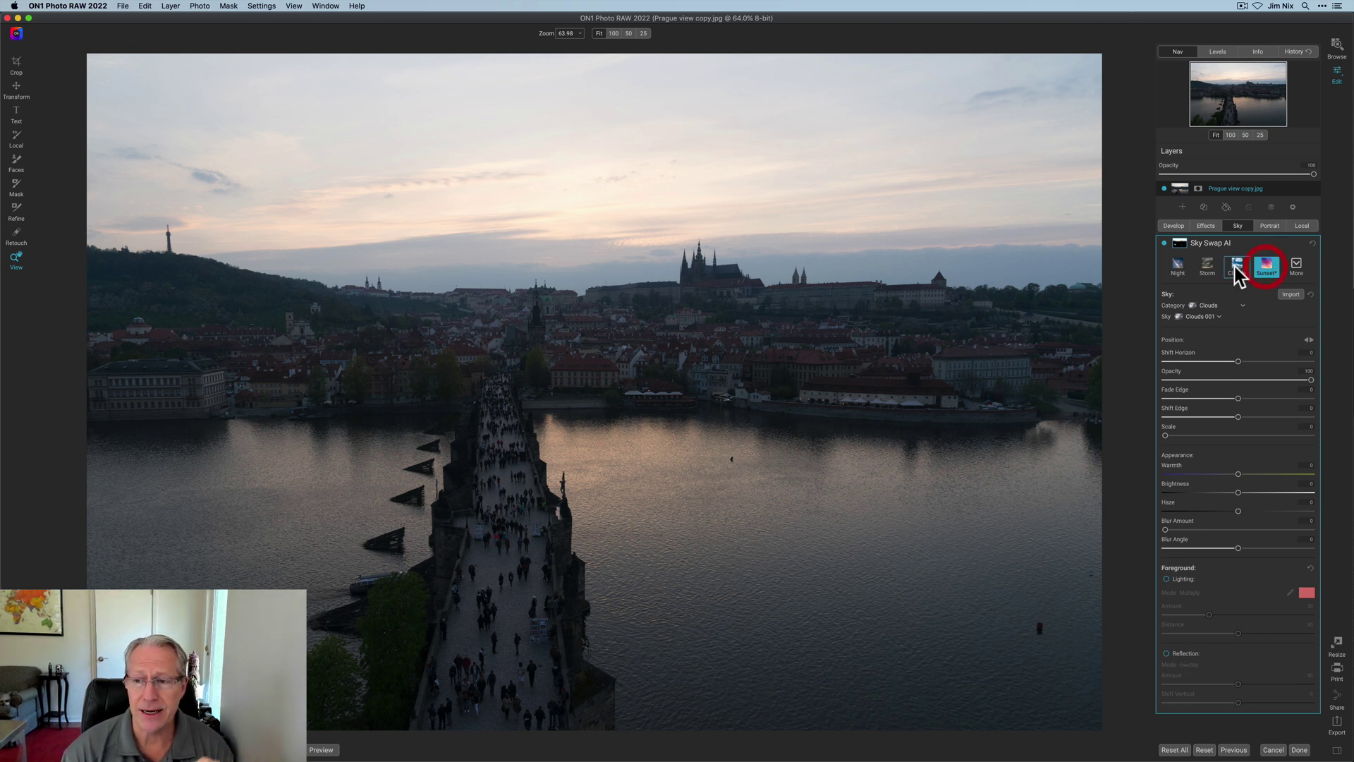
Step: Apply the Sunset 022 sky to the Prague river photo and toggle it off and on to compare
click(1267, 267)
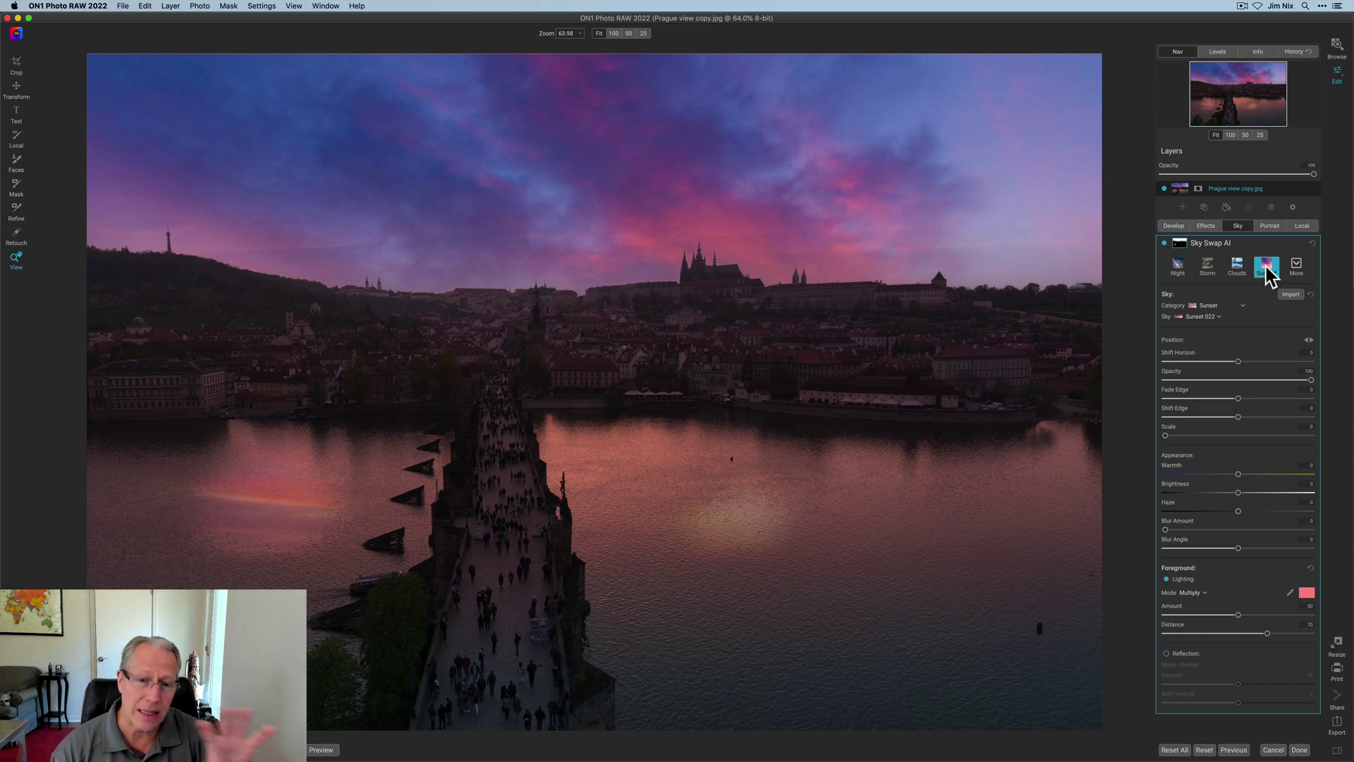
click(1165, 243)
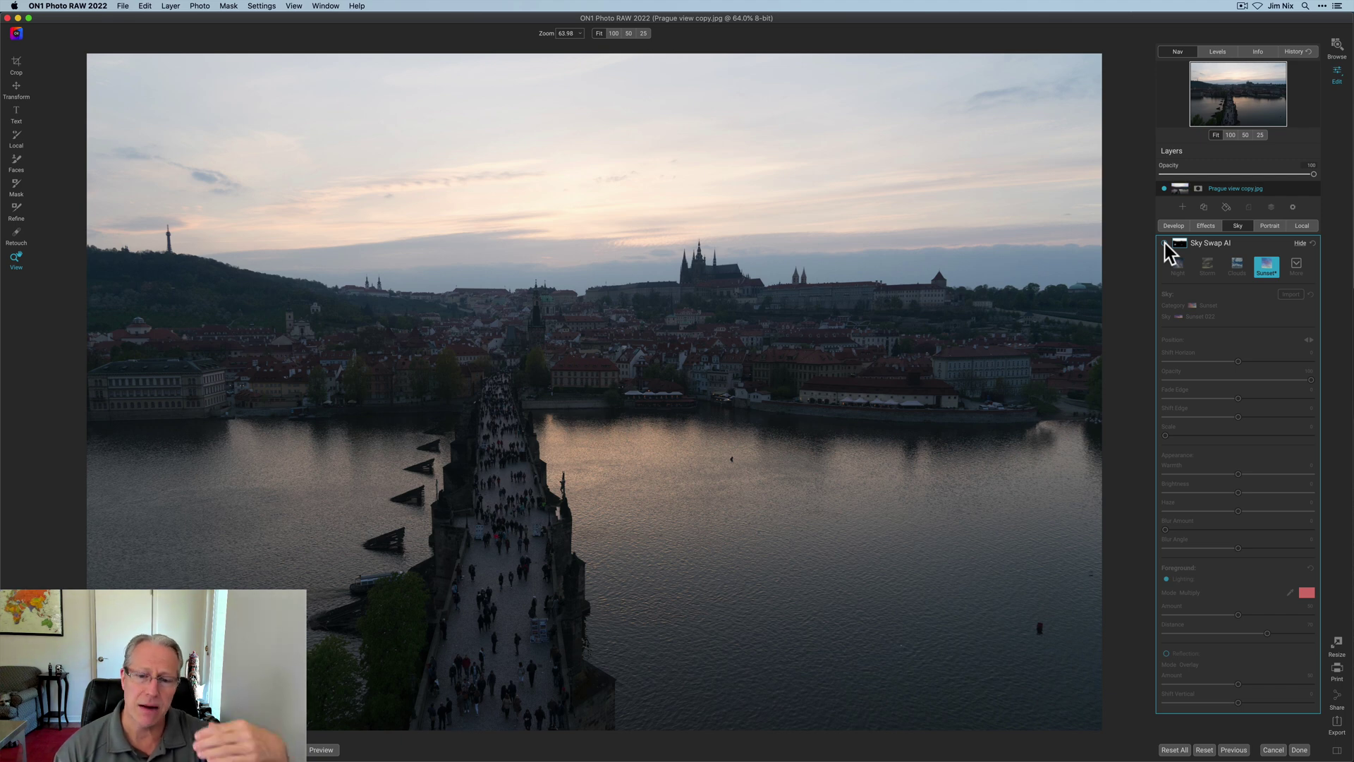
click(1166, 243)
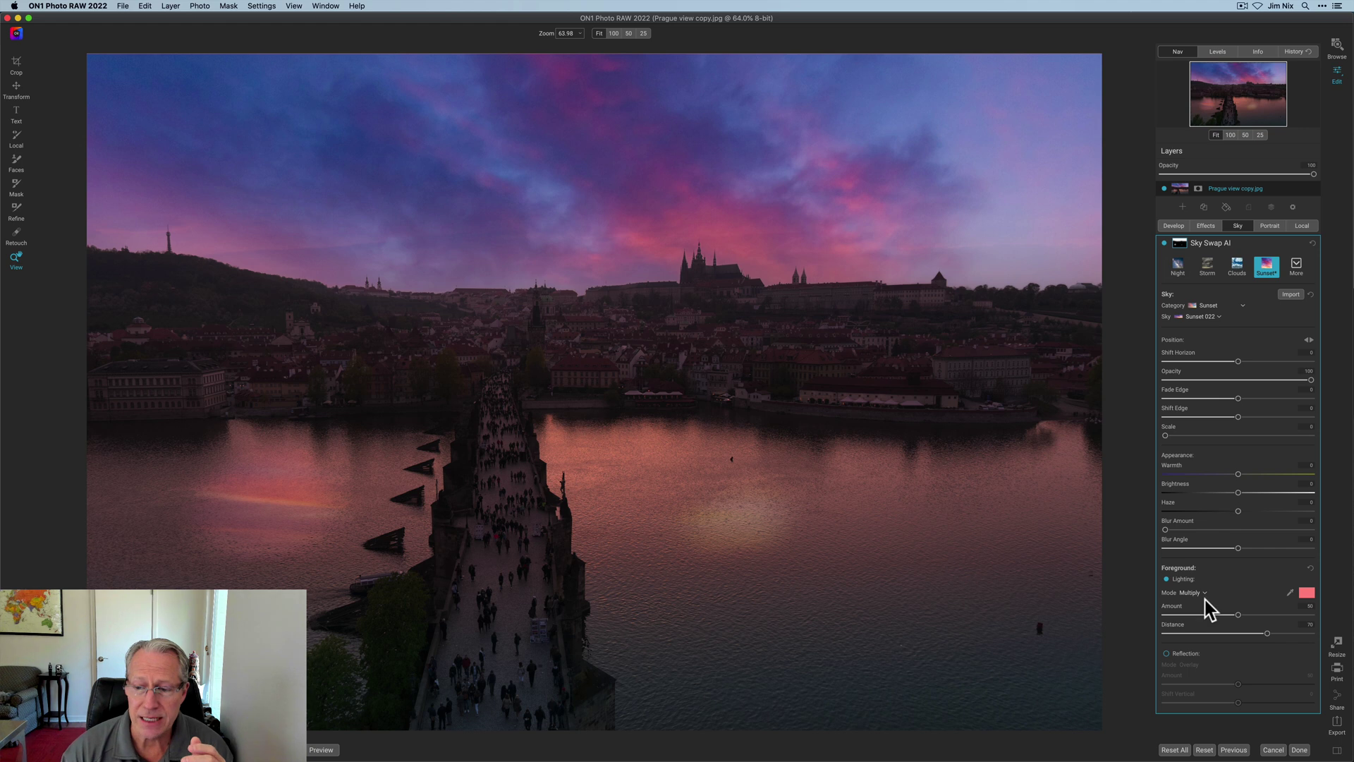
Step: Turn on the river reflection and toggle Sky Swap AI off and on to compare skies
click(1167, 654)
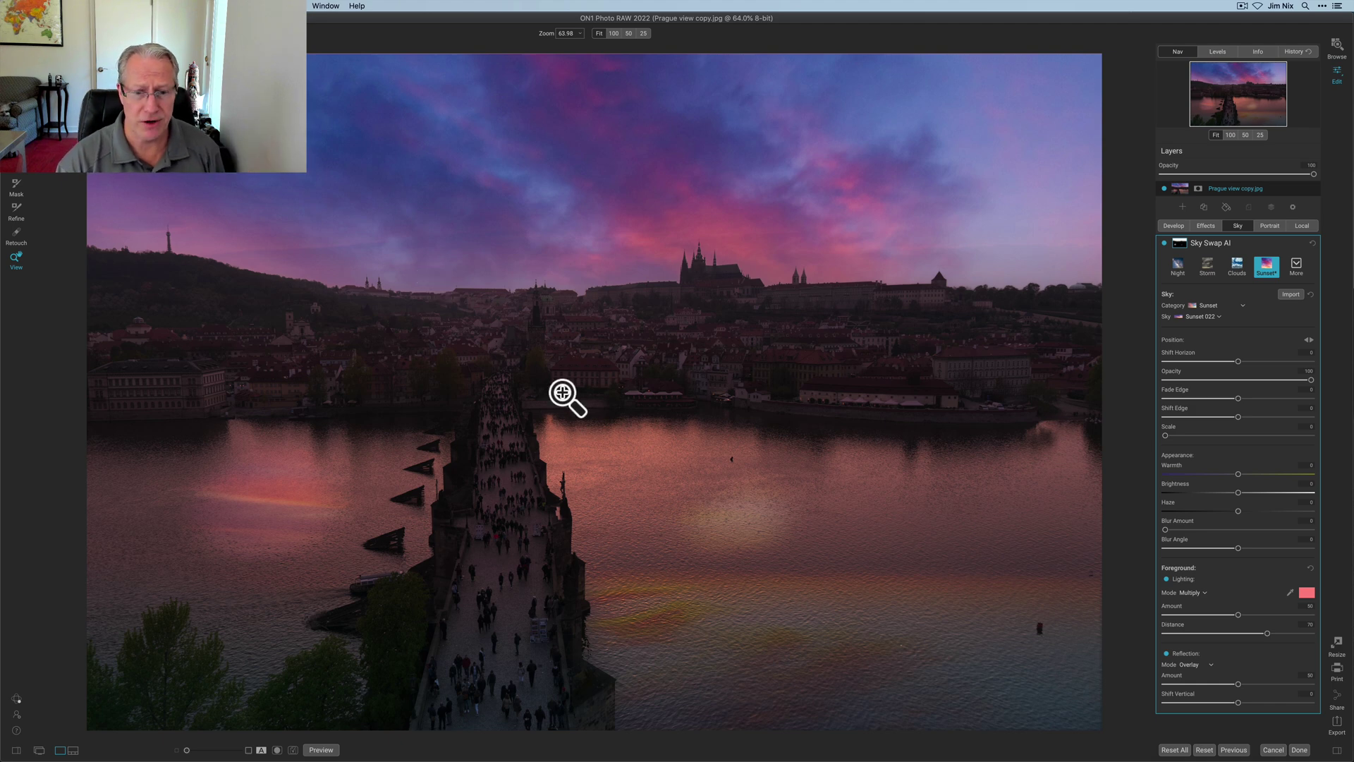
click(1170, 244)
click(1170, 246)
click(1164, 244)
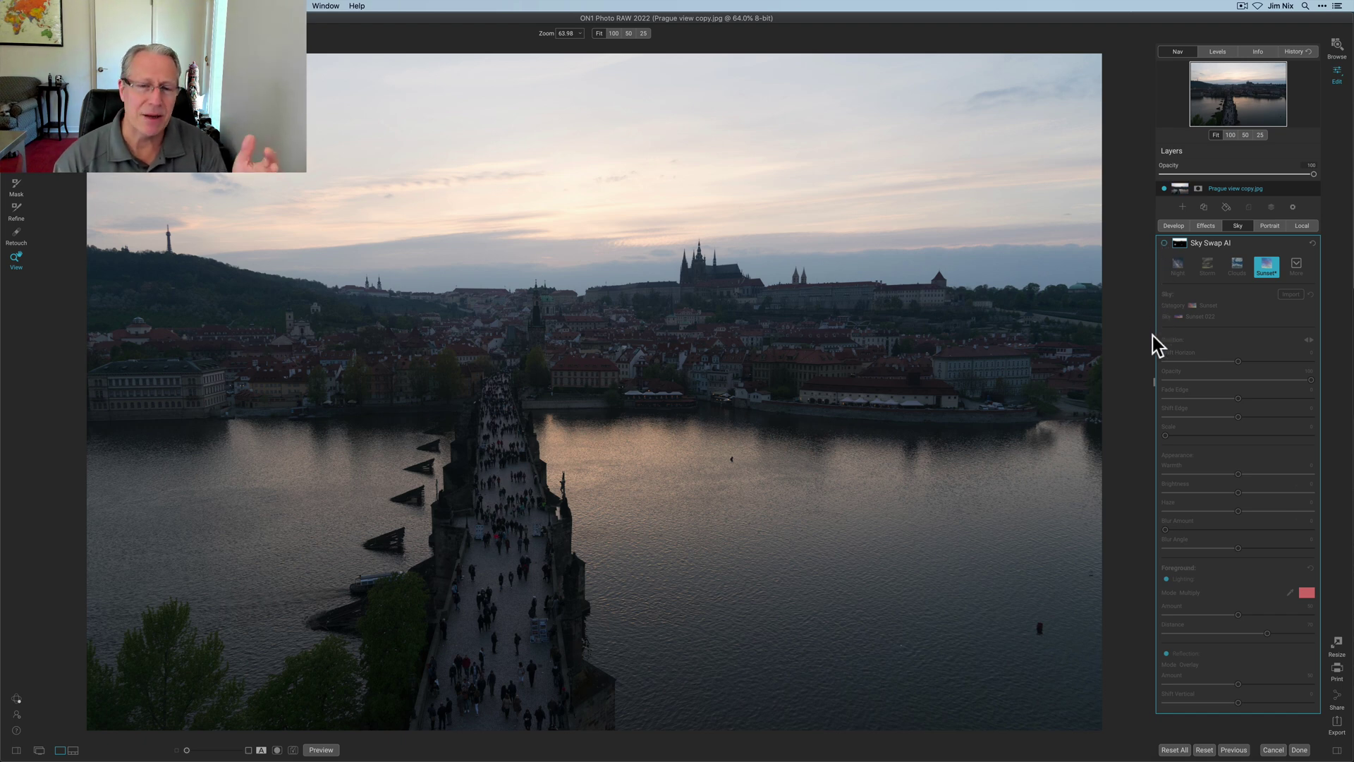
click(1165, 244)
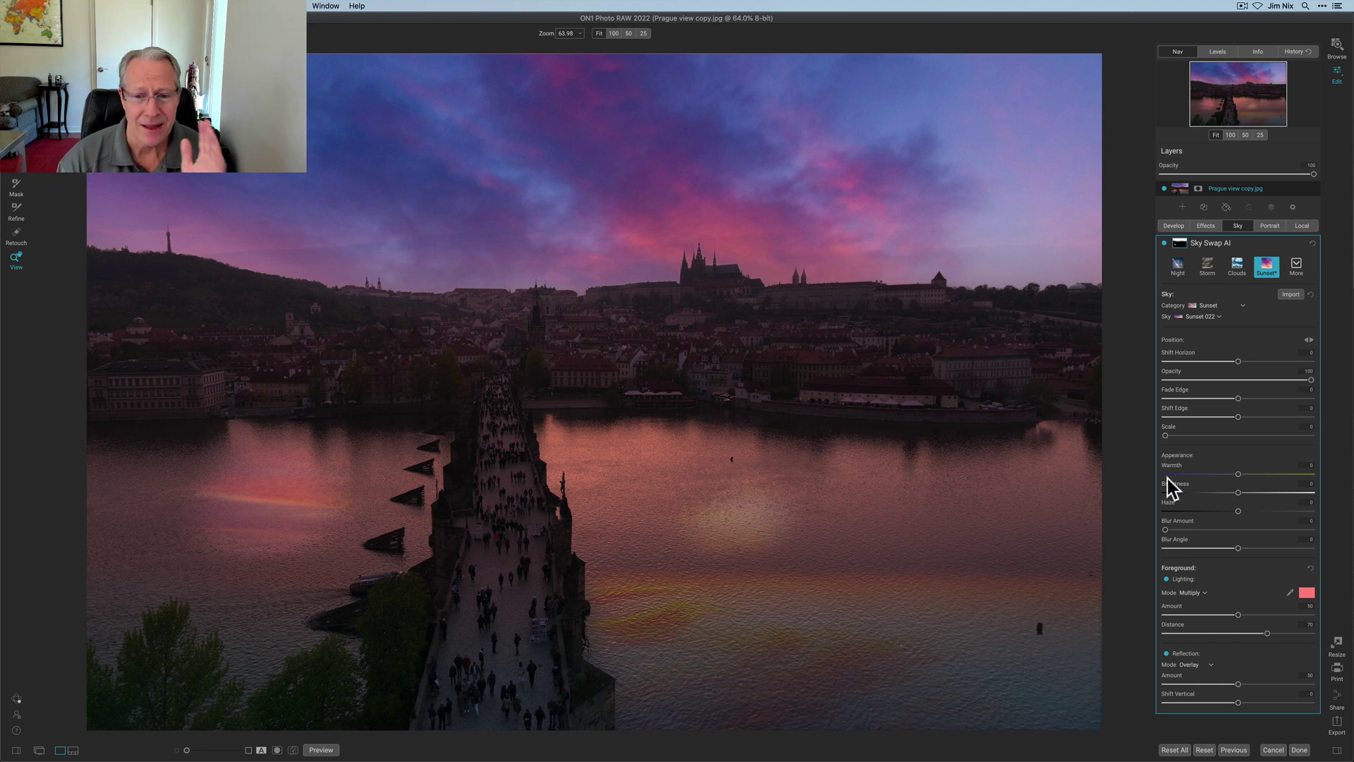
Step: Re-tick Reflection, with Reflection Amount 100 and Shift Vertical 26
click(1166, 653)
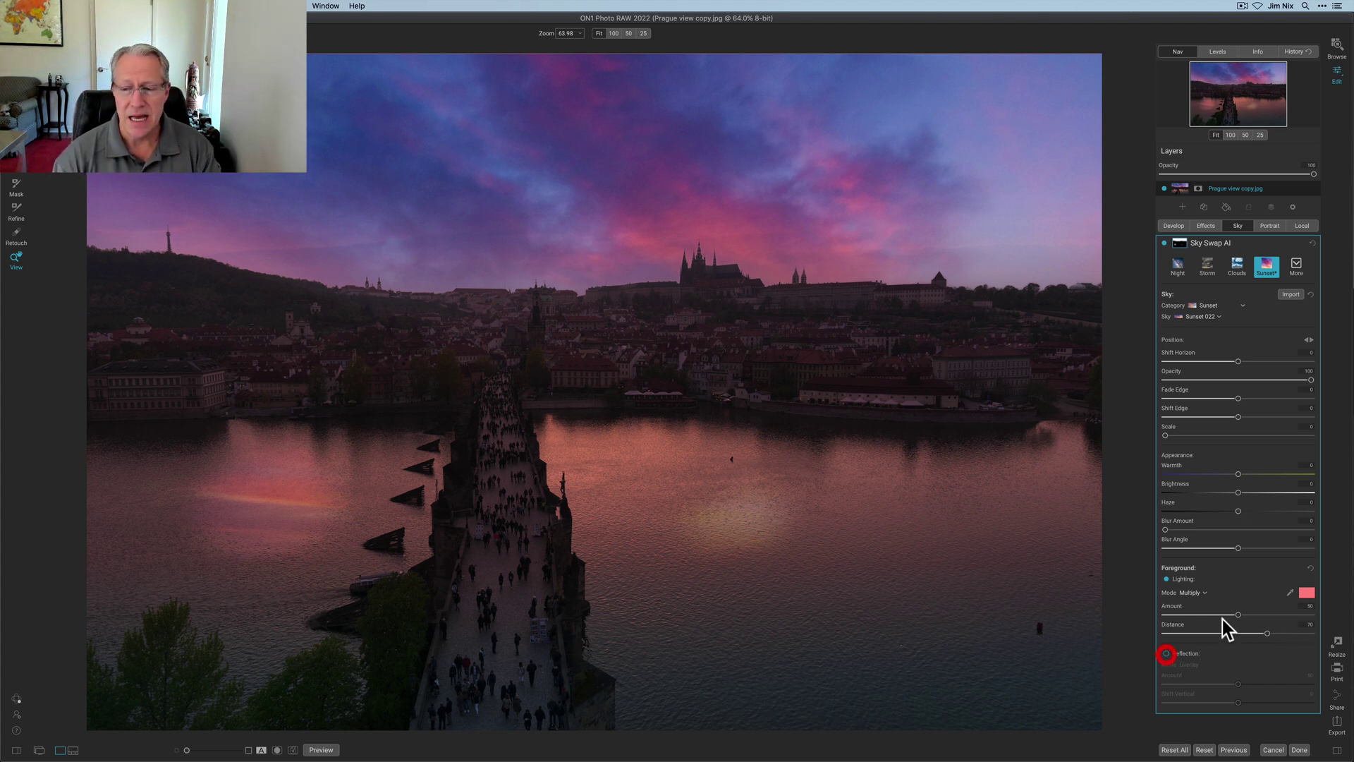
click(1166, 654)
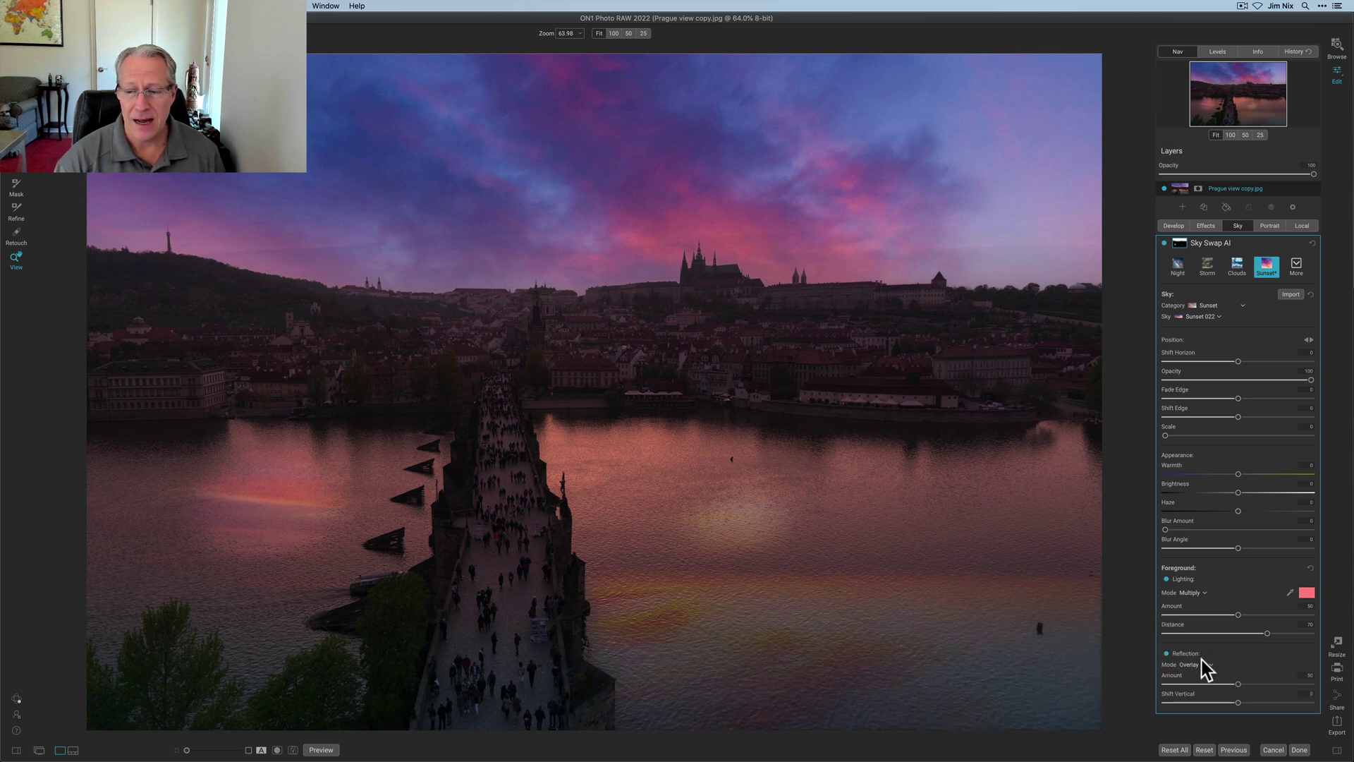
drag(1297, 677, 1324, 674)
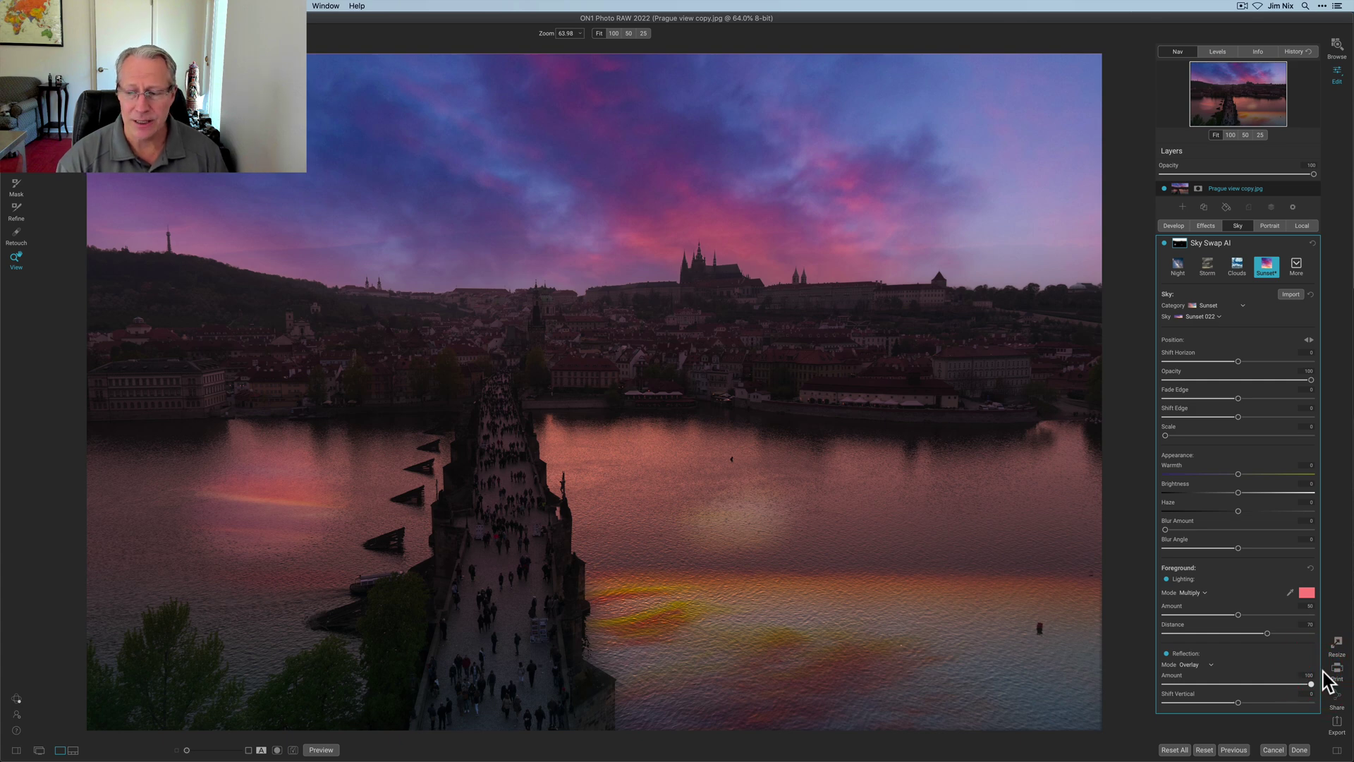
drag(1240, 703, 1257, 696)
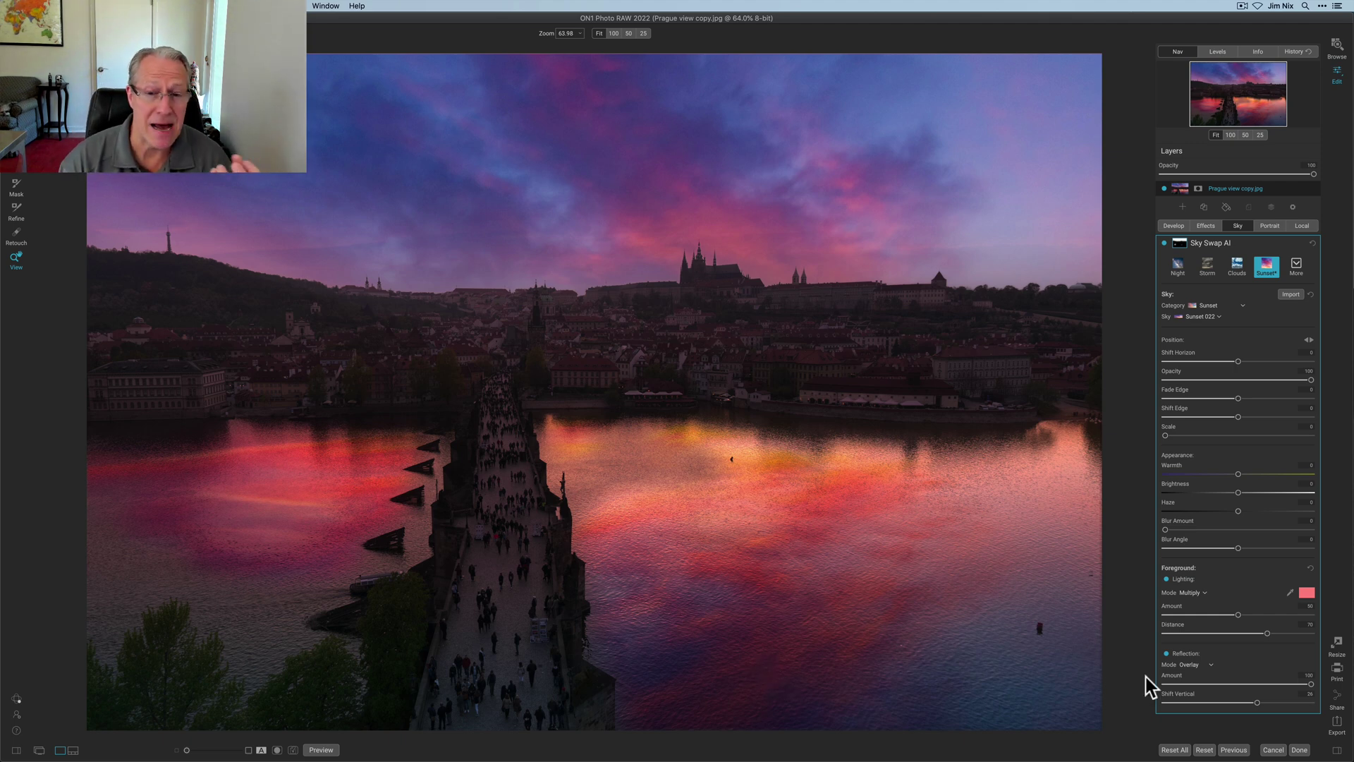
Step: Paint the Sky Swap mask in over the left water and bridge piers, then check the black-and-white mask view
click(1161, 247)
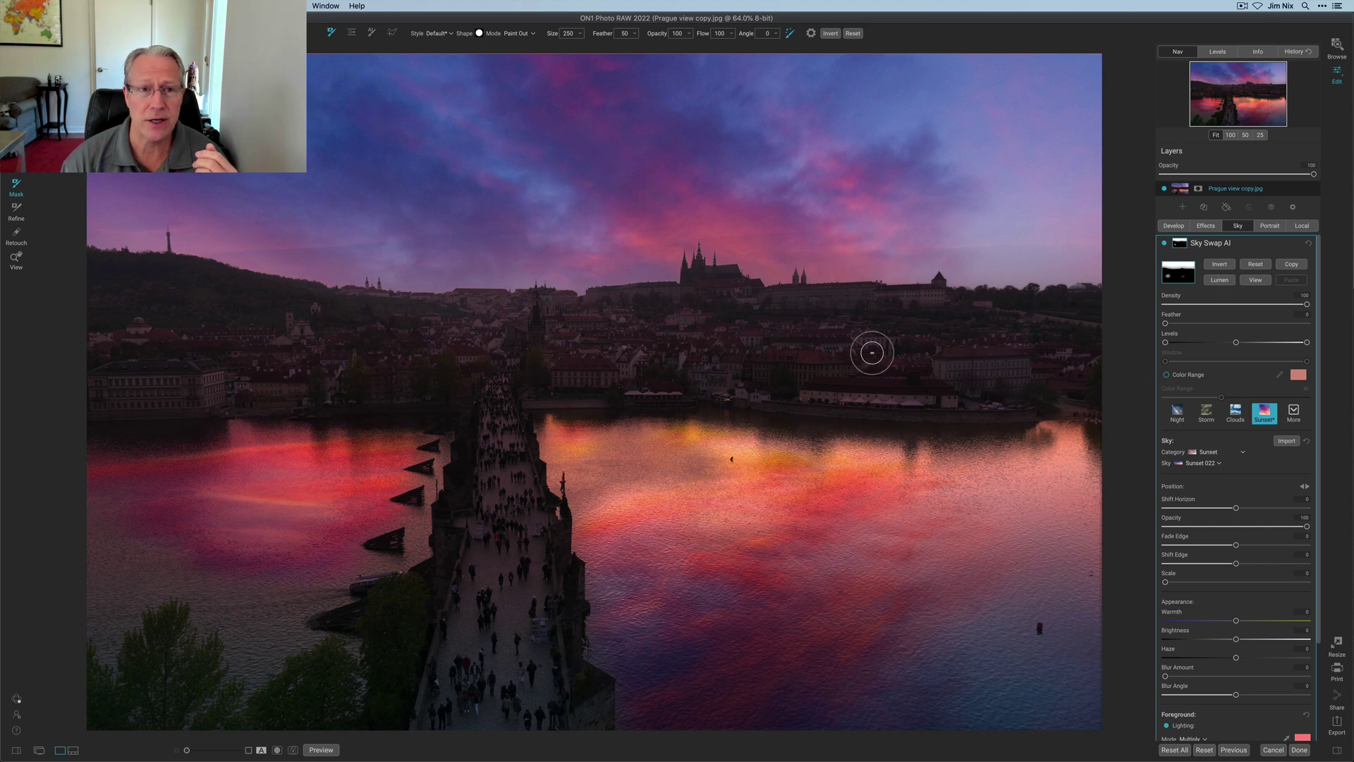
click(520, 34)
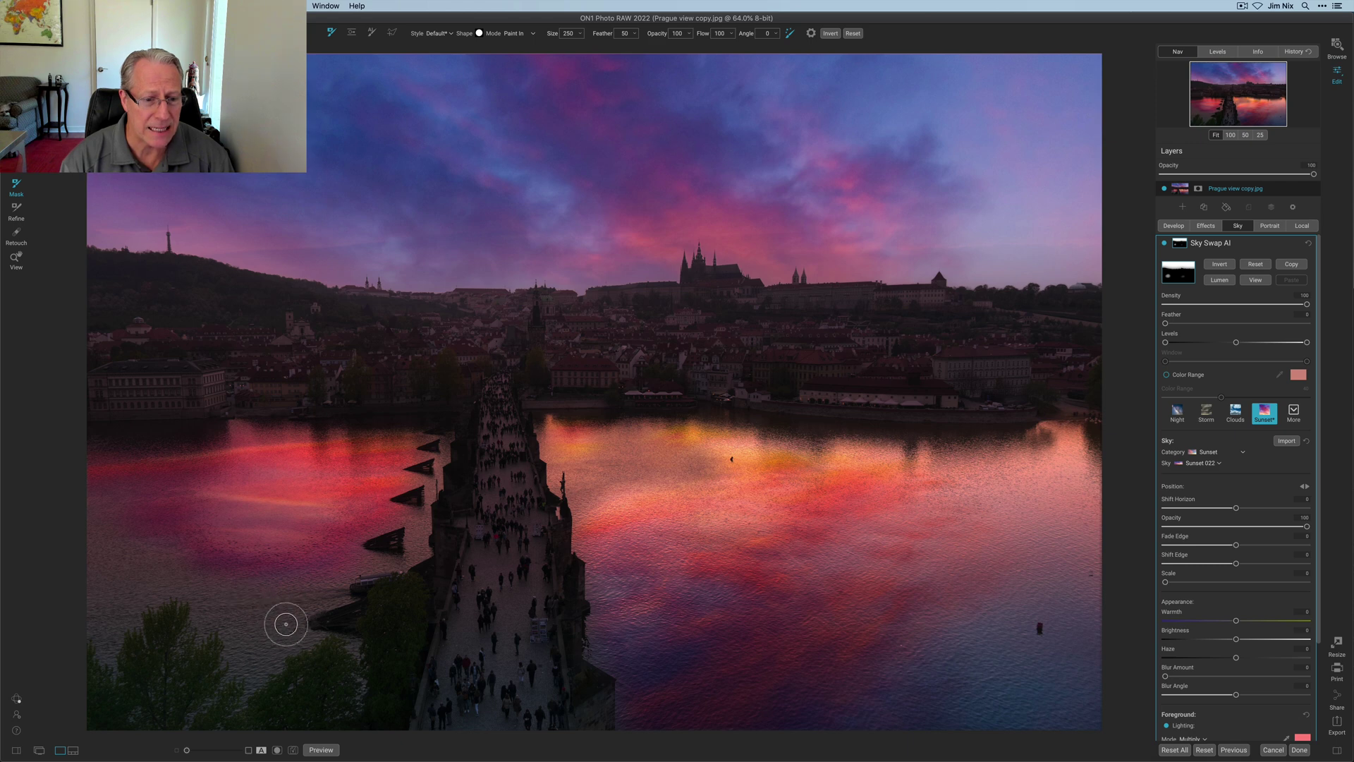
mouse_move(236, 626)
mouse_down()
mouse_move(191, 576)
mouse_move(148, 584)
mouse_move(115, 560)
mouse_move(91, 570)
mouse_move(95, 542)
mouse_move(170, 541)
mouse_move(153, 549)
mouse_move(242, 583)
mouse_up()
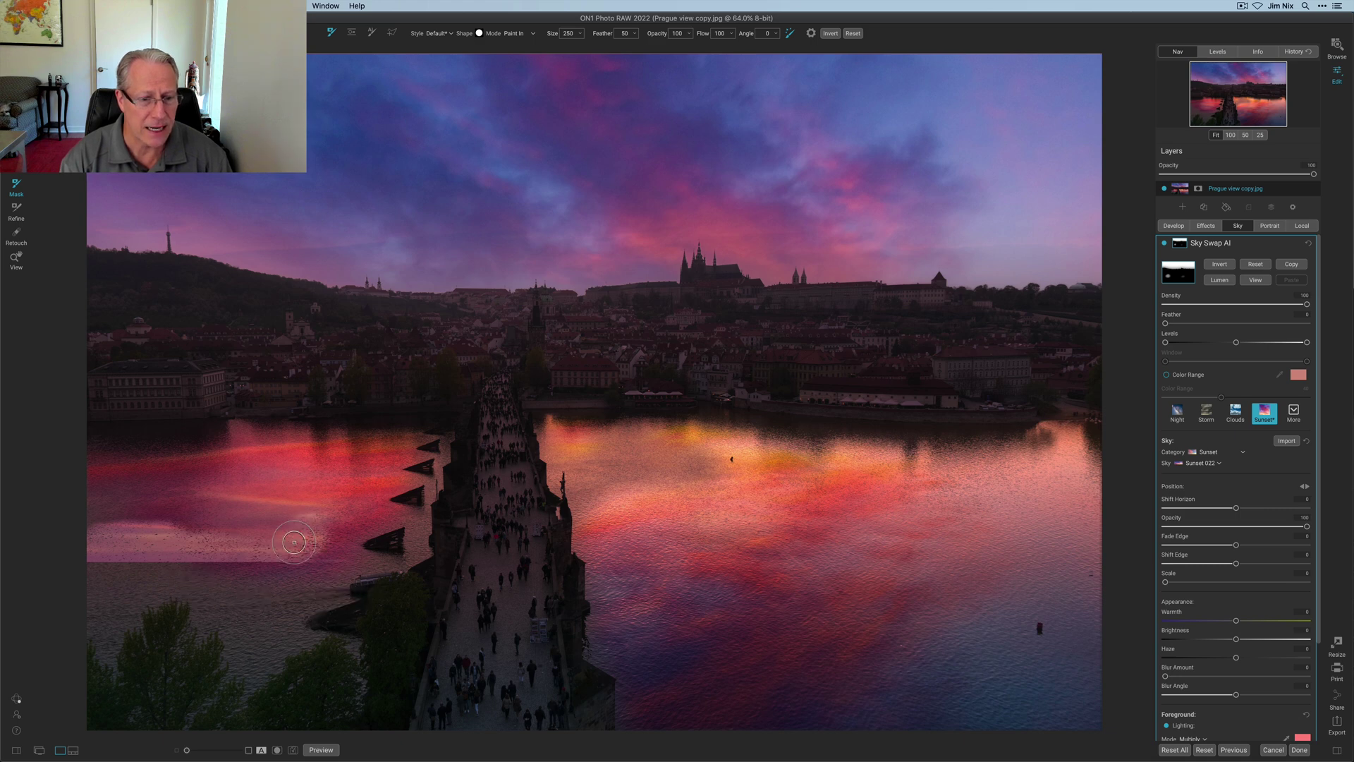
mouse_move(294, 542)
mouse_down()
mouse_move(367, 538)
mouse_move(329, 547)
mouse_move(363, 501)
mouse_move(319, 485)
mouse_move(212, 505)
mouse_move(357, 469)
mouse_move(244, 490)
mouse_up()
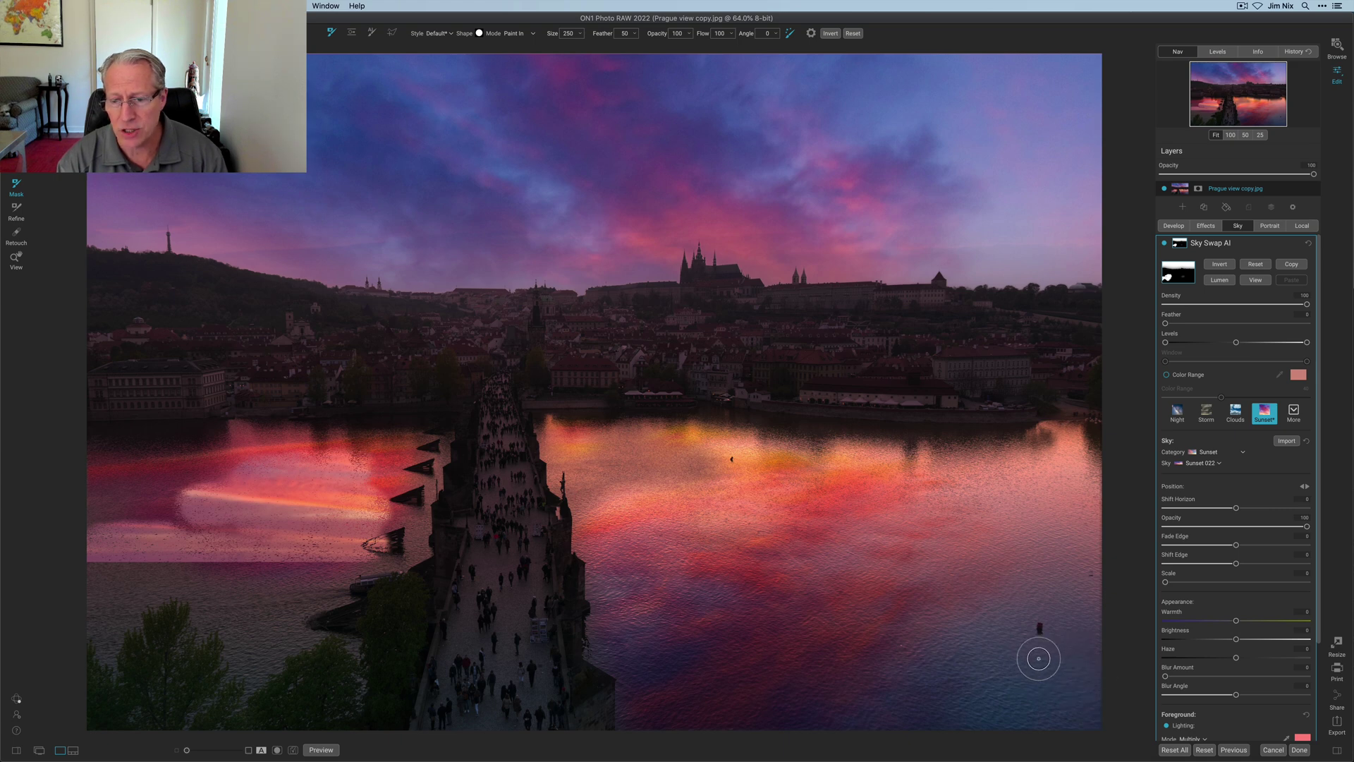
click(1256, 280)
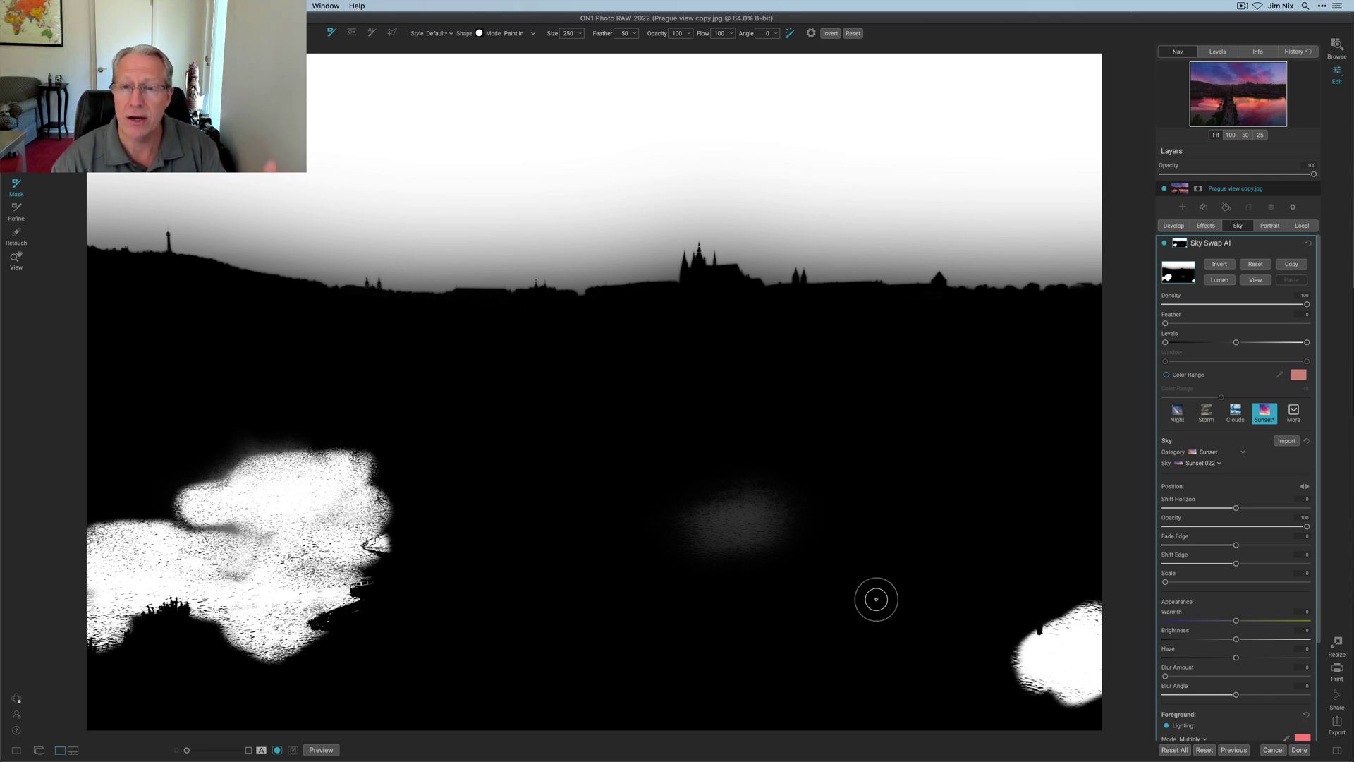
click(1260, 278)
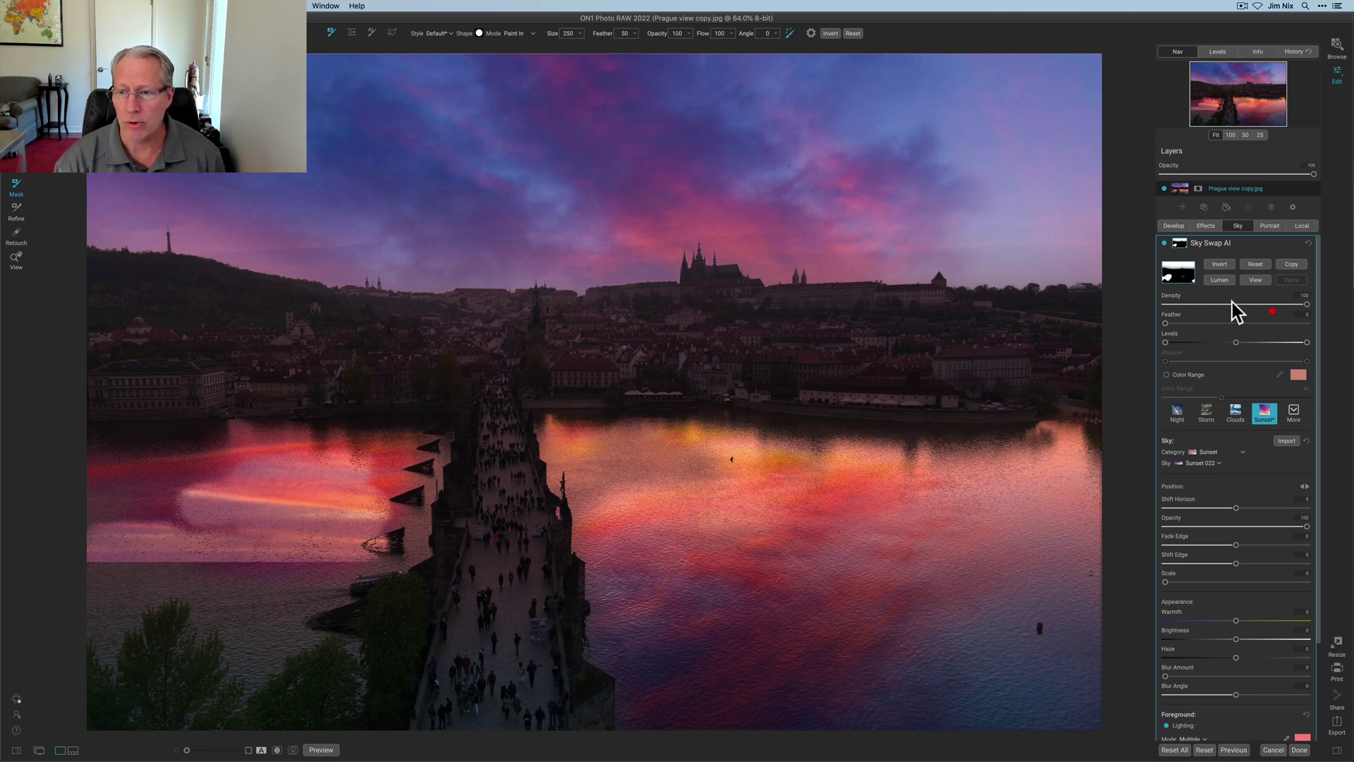
Step: Reset Sky Swap AI to its defaults and move on to the castle photo
click(1309, 243)
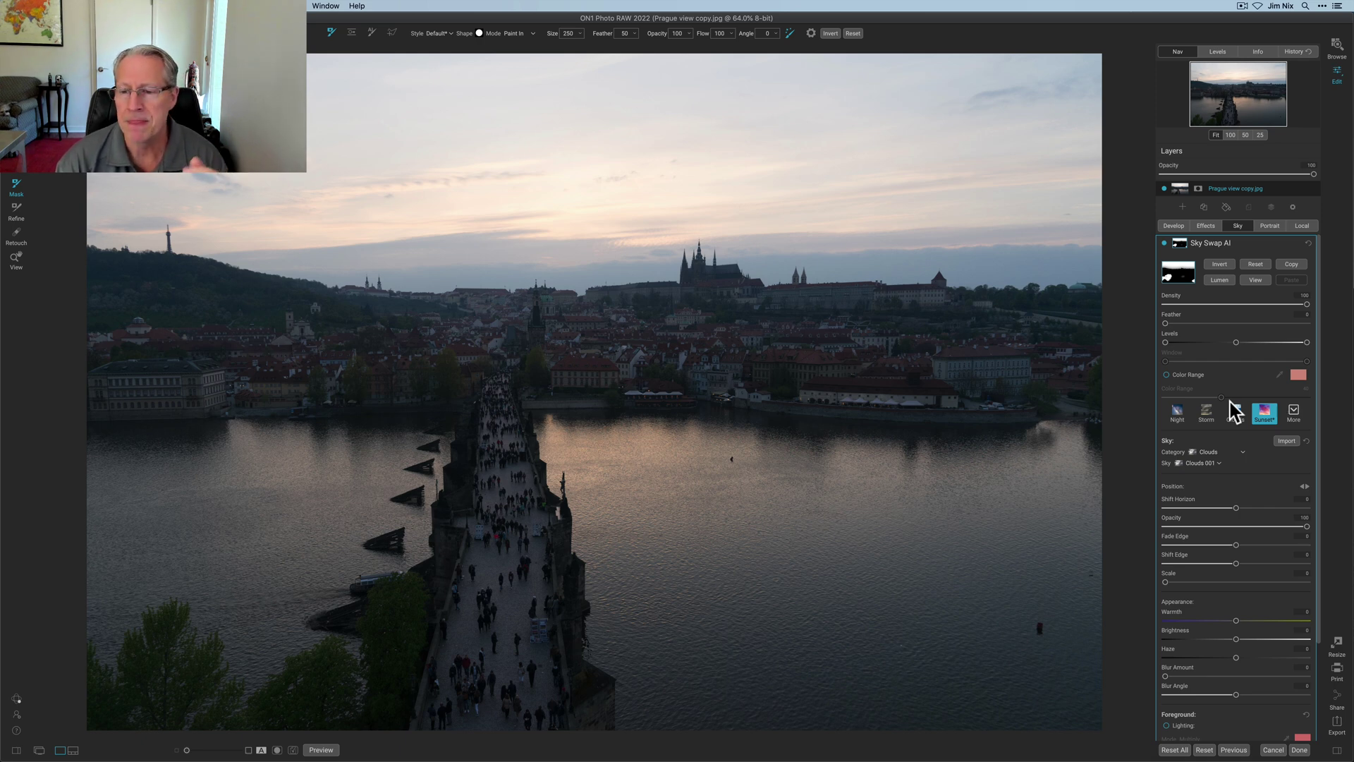
click(1264, 265)
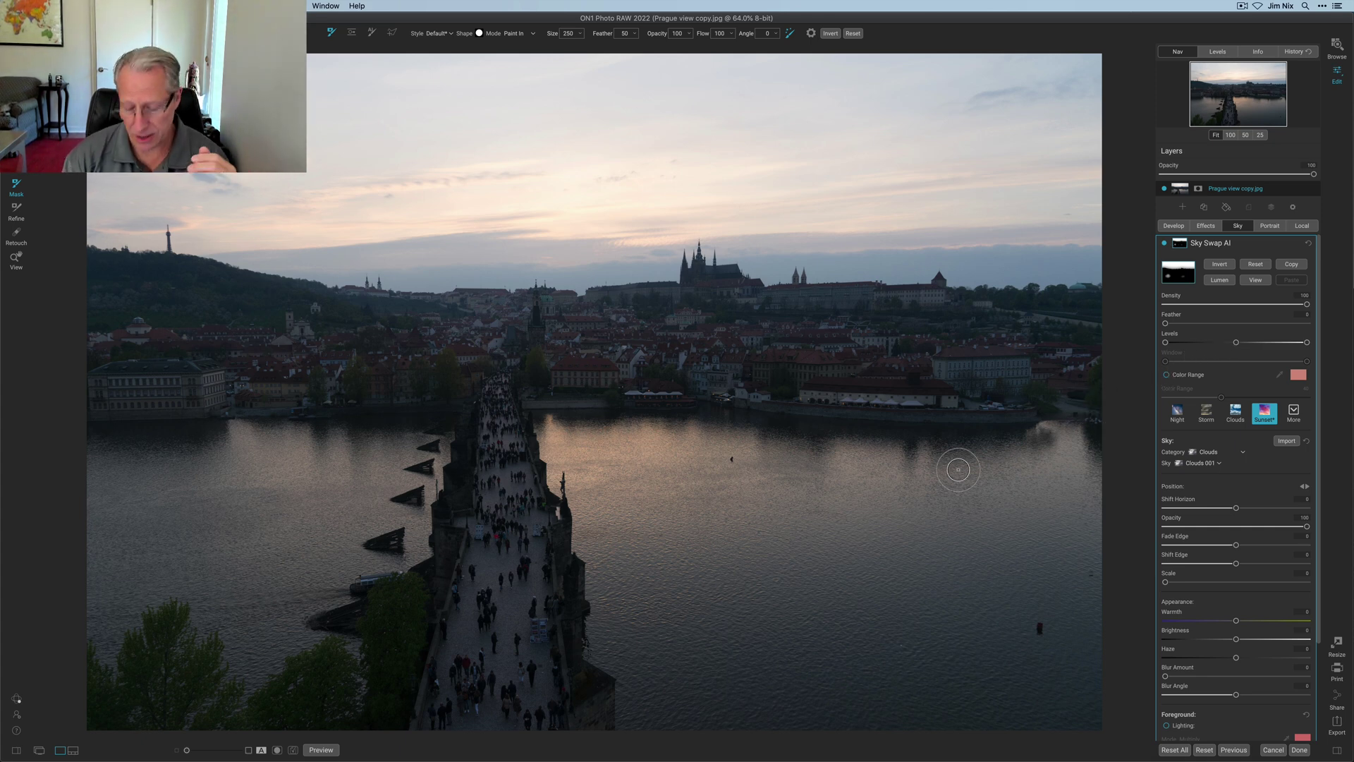
key(Right)
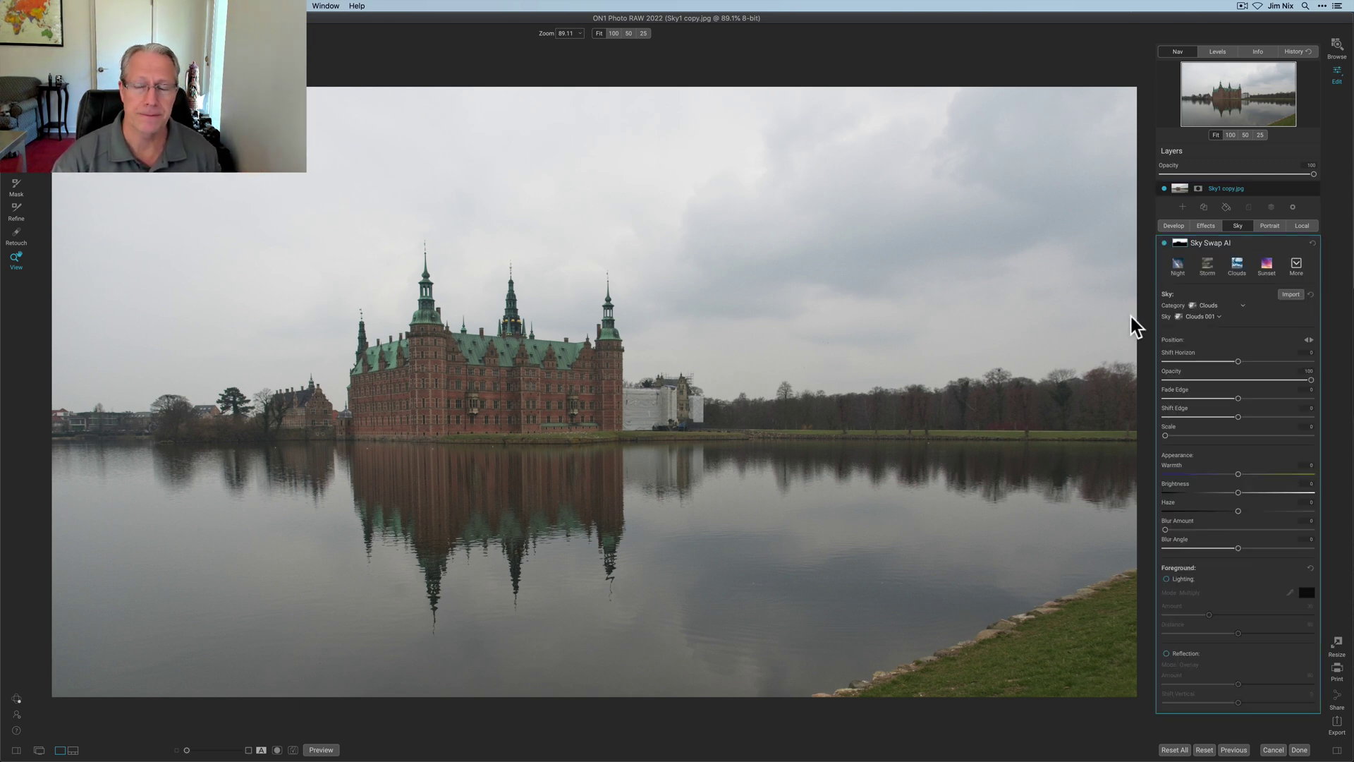
Step: Apply the Sunset 022 sky preset to the castle photo
click(1267, 267)
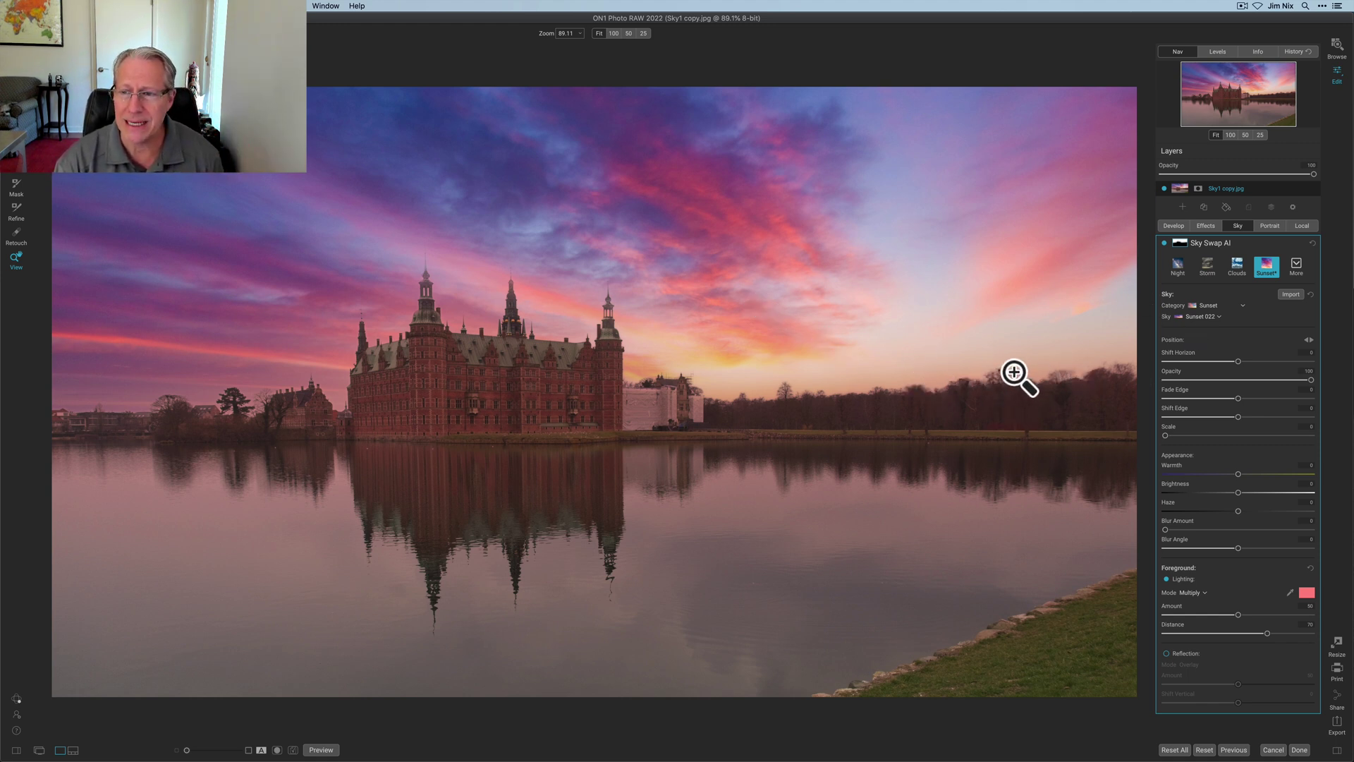
click(566, 35)
text(175)
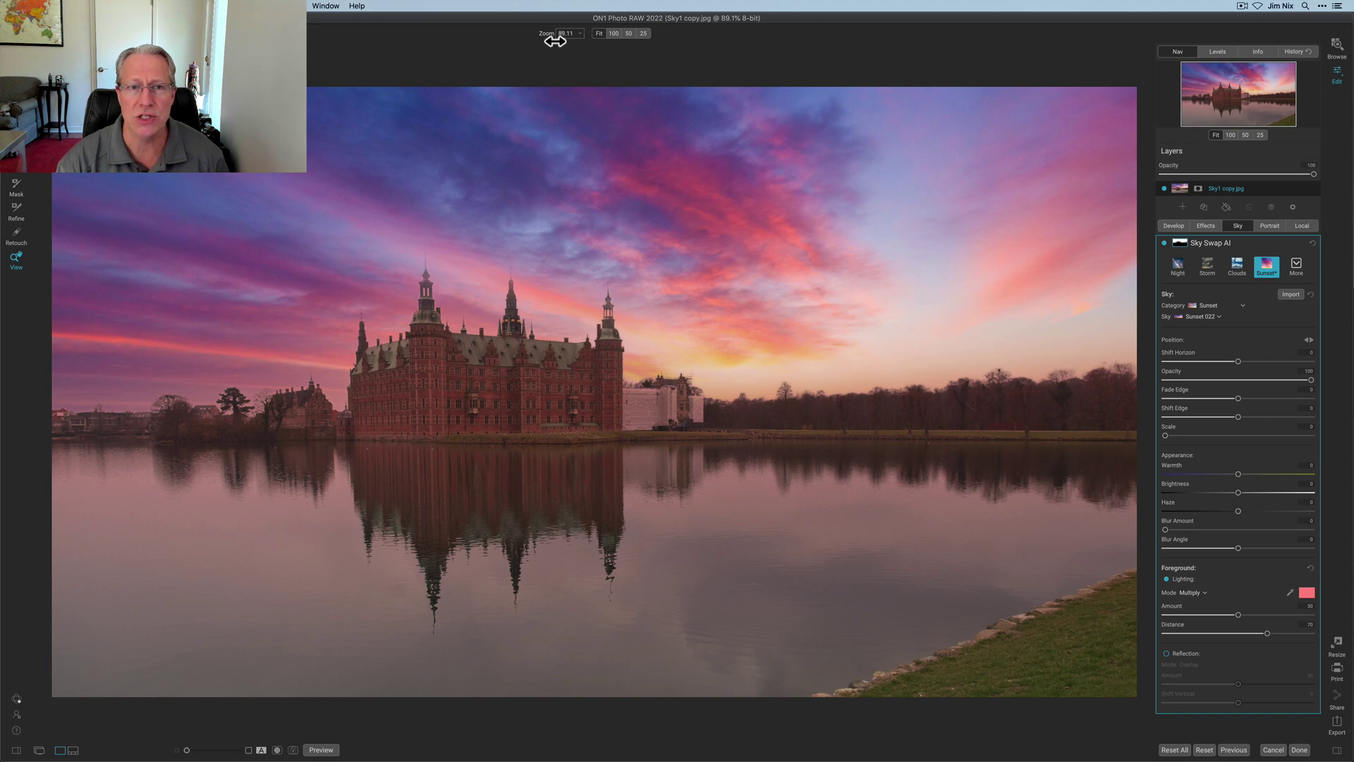
key(Return)
drag(565, 36, 580, 51)
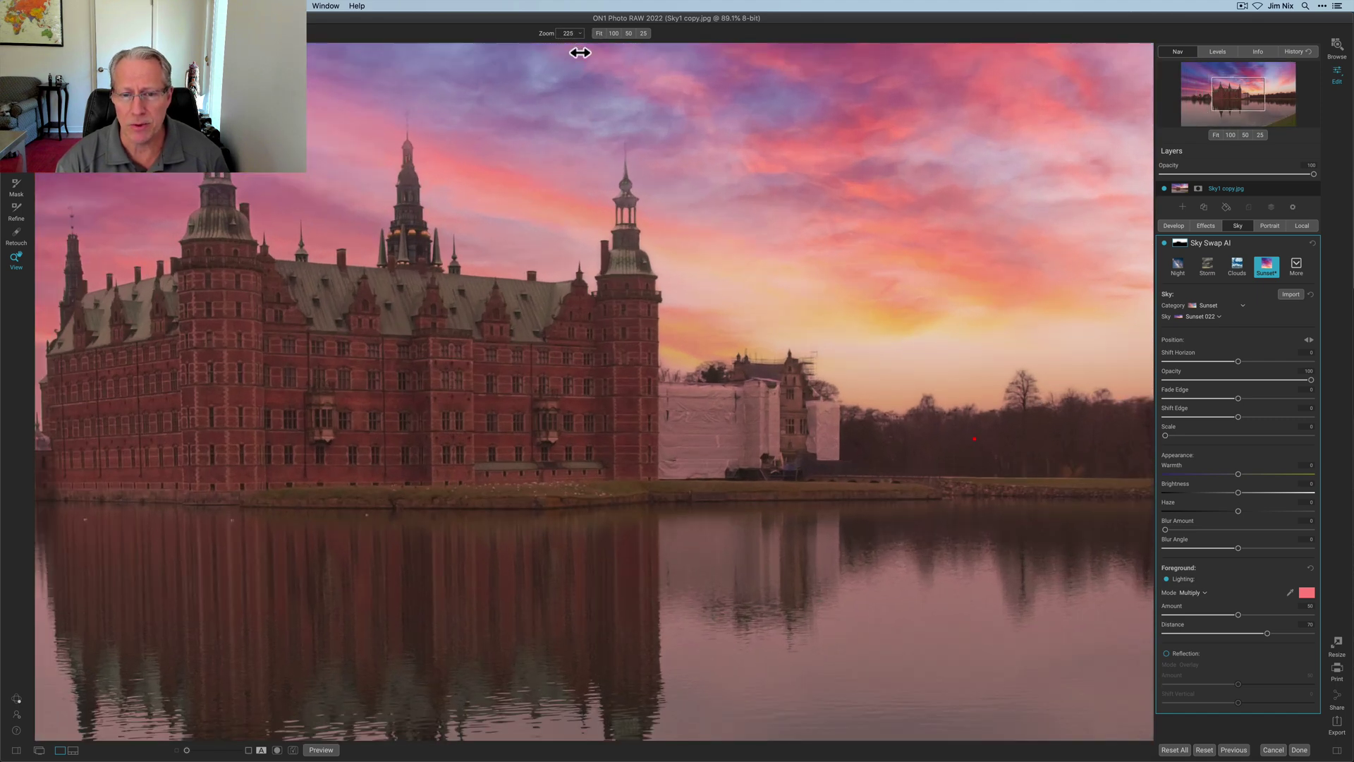
drag(969, 433, 708, 451)
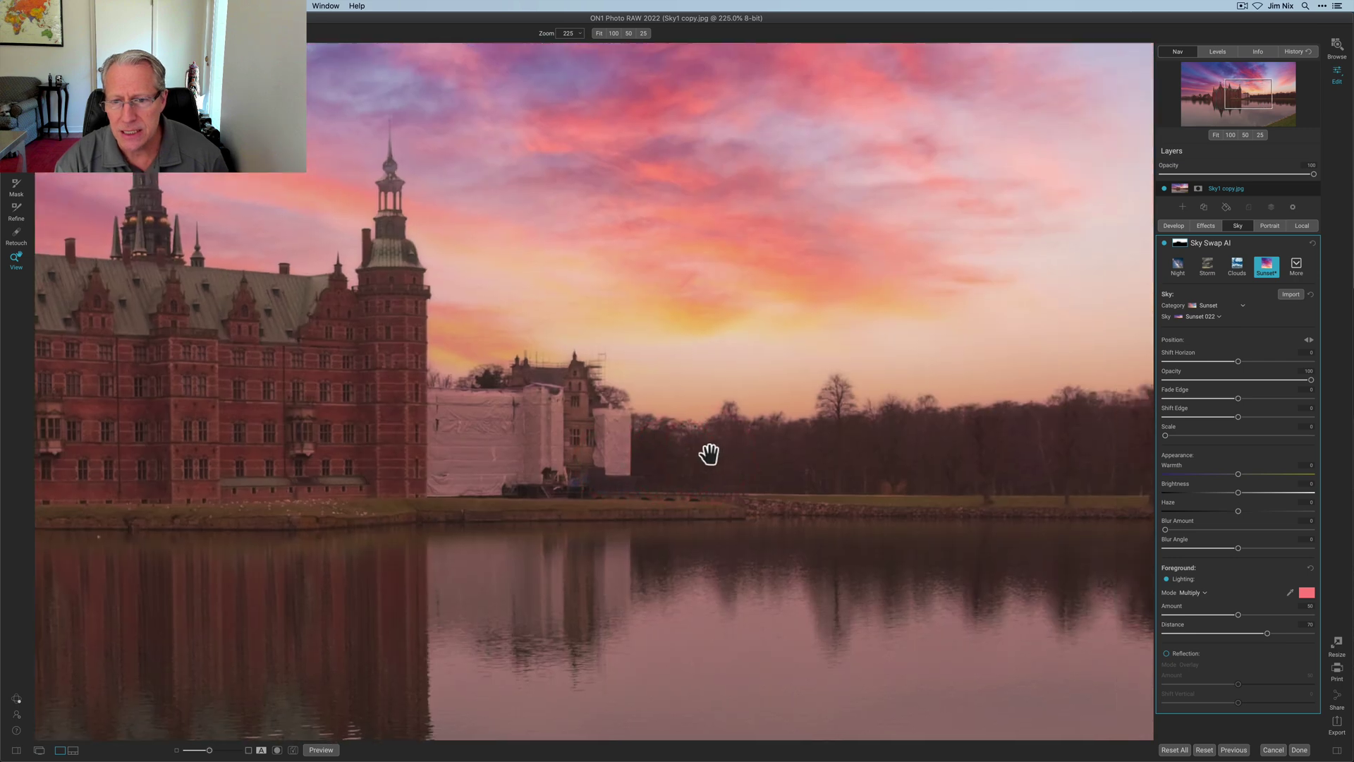
drag(867, 442, 987, 468)
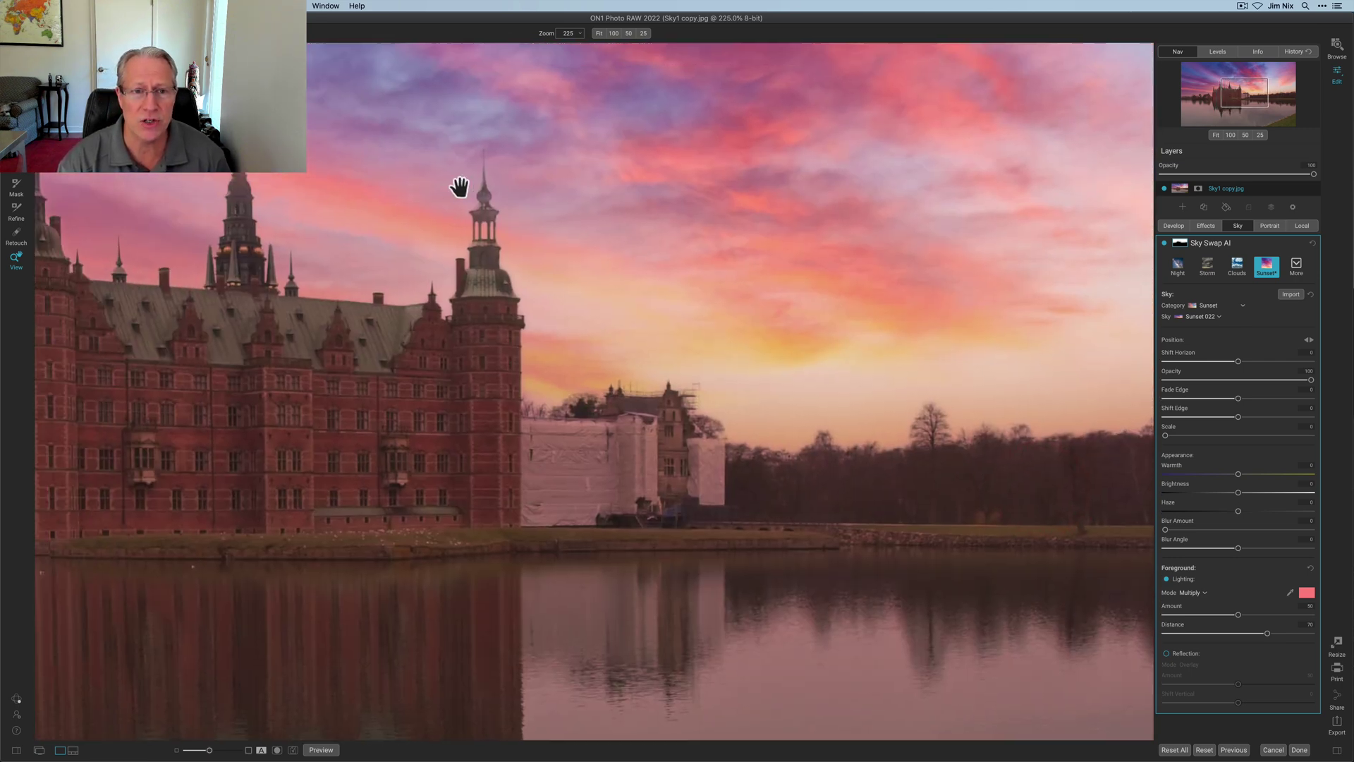
drag(251, 230, 601, 265)
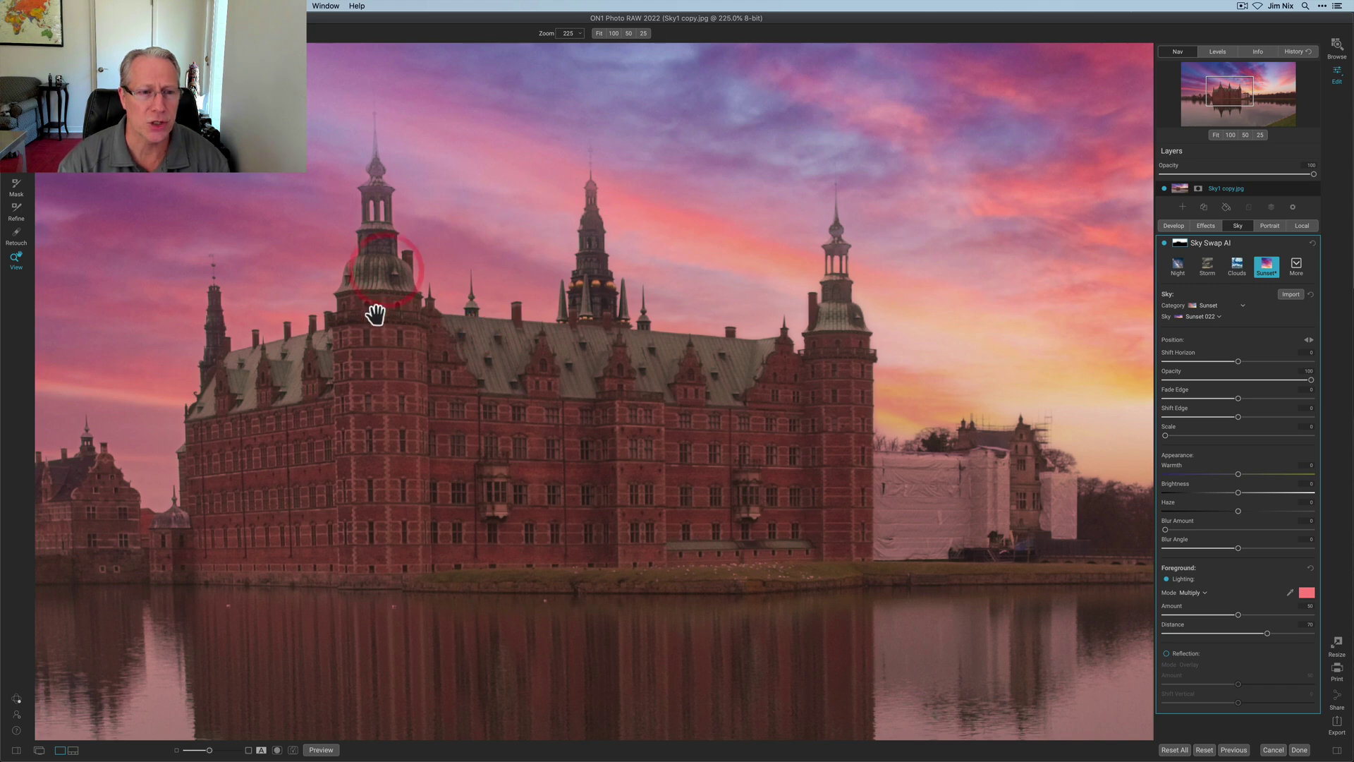
drag(375, 311, 387, 269)
key(super+0)
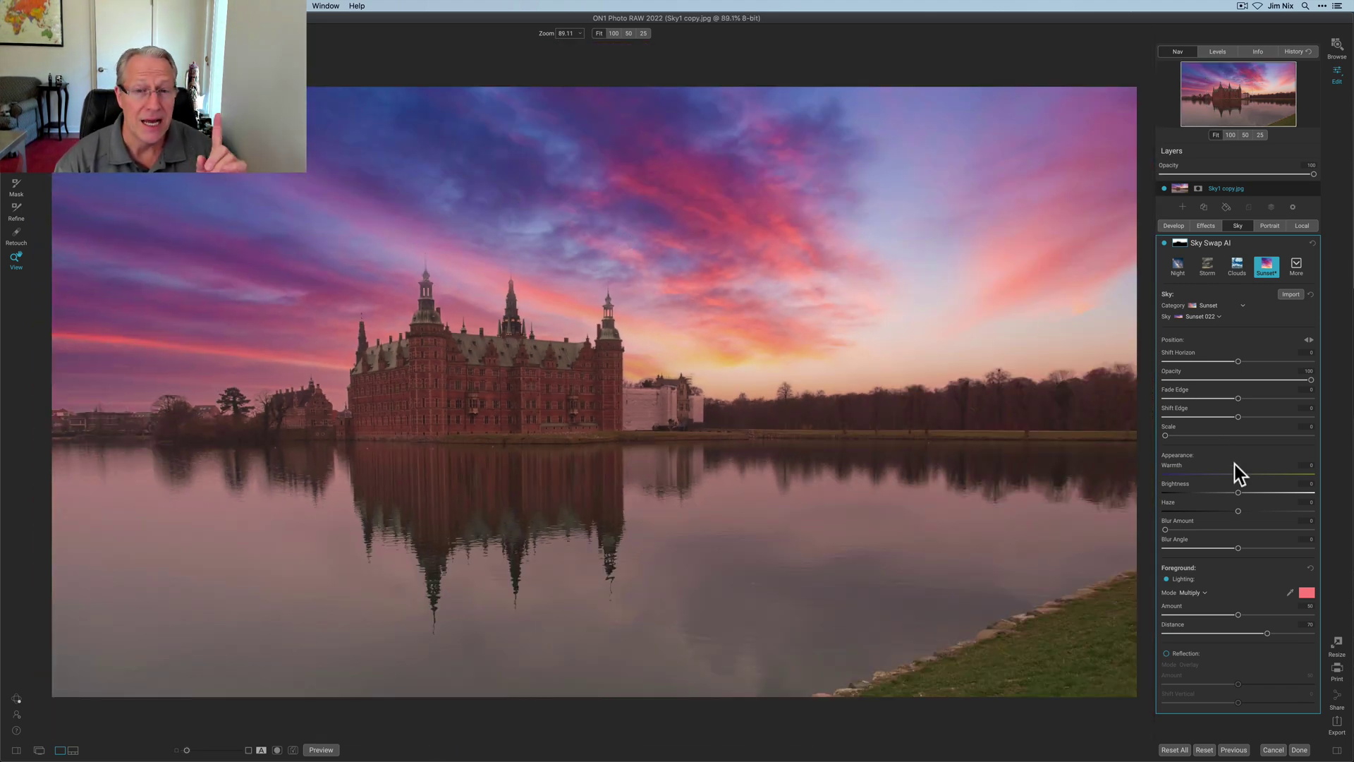
Step: Tick Reflection in Sky Swap AI and re-enable the filter to mirror Sunset 022 in the lake
click(1168, 653)
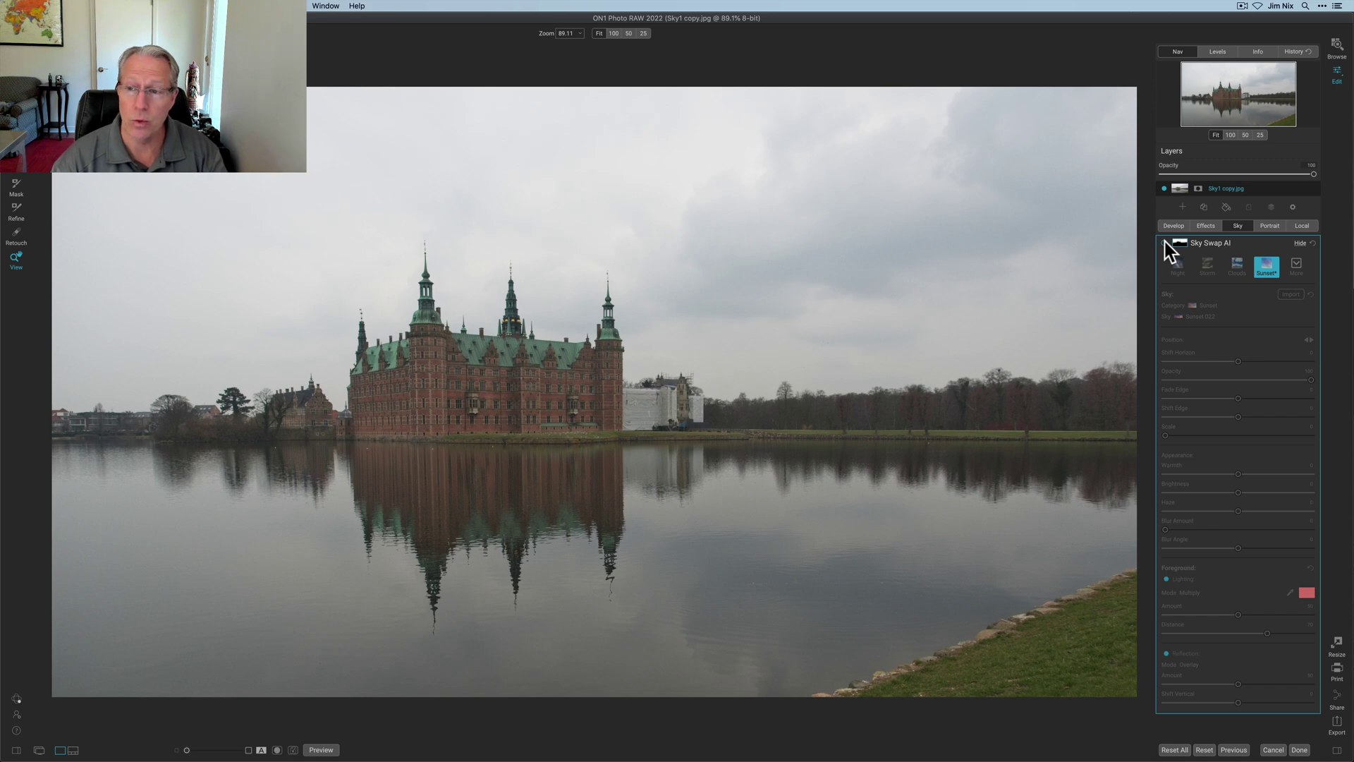
click(1165, 244)
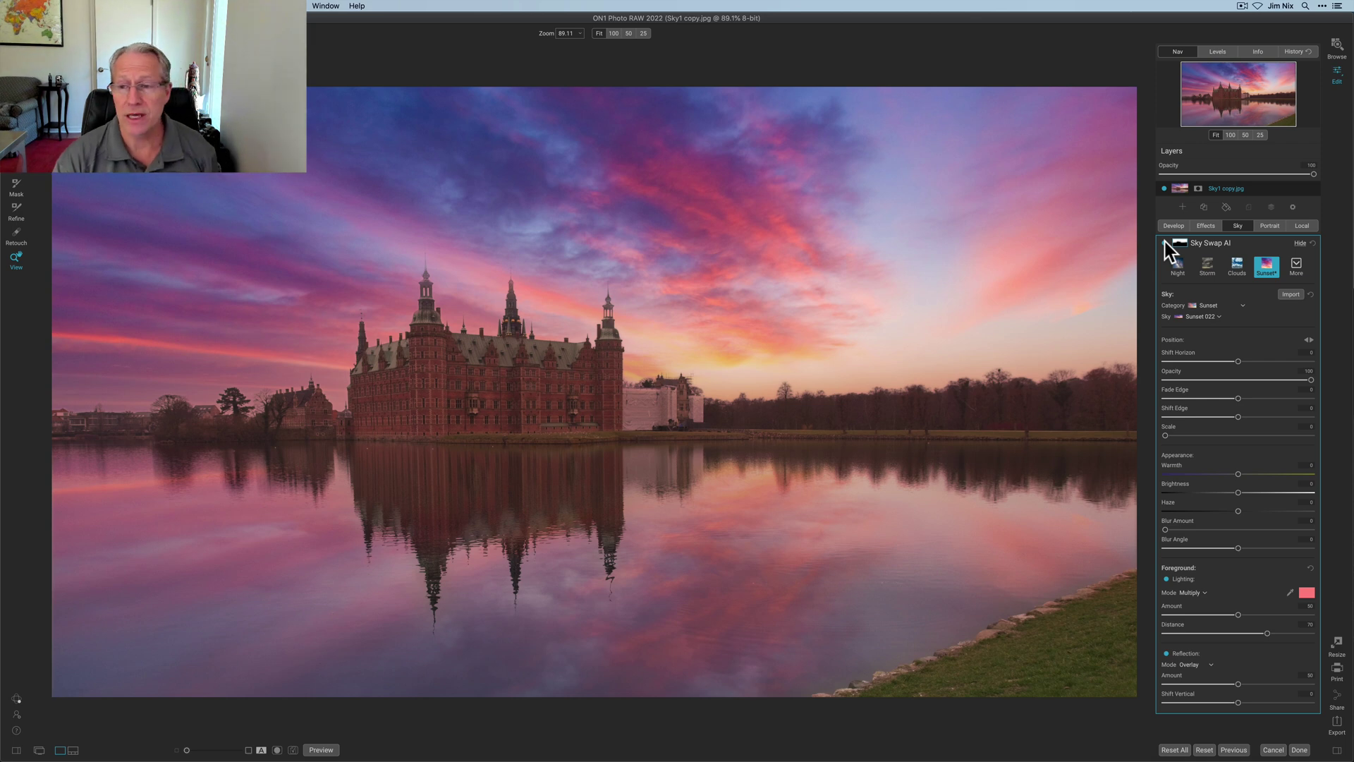
click(1165, 243)
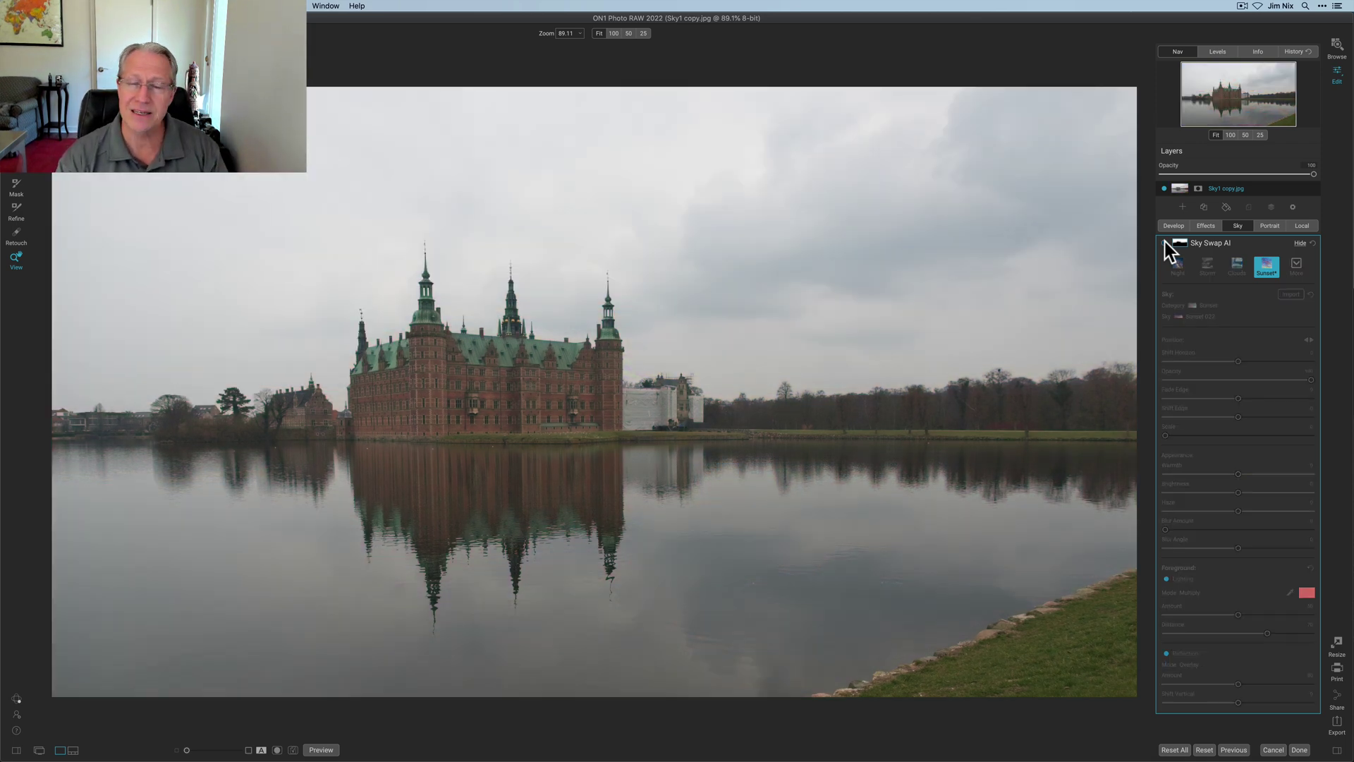
click(1165, 243)
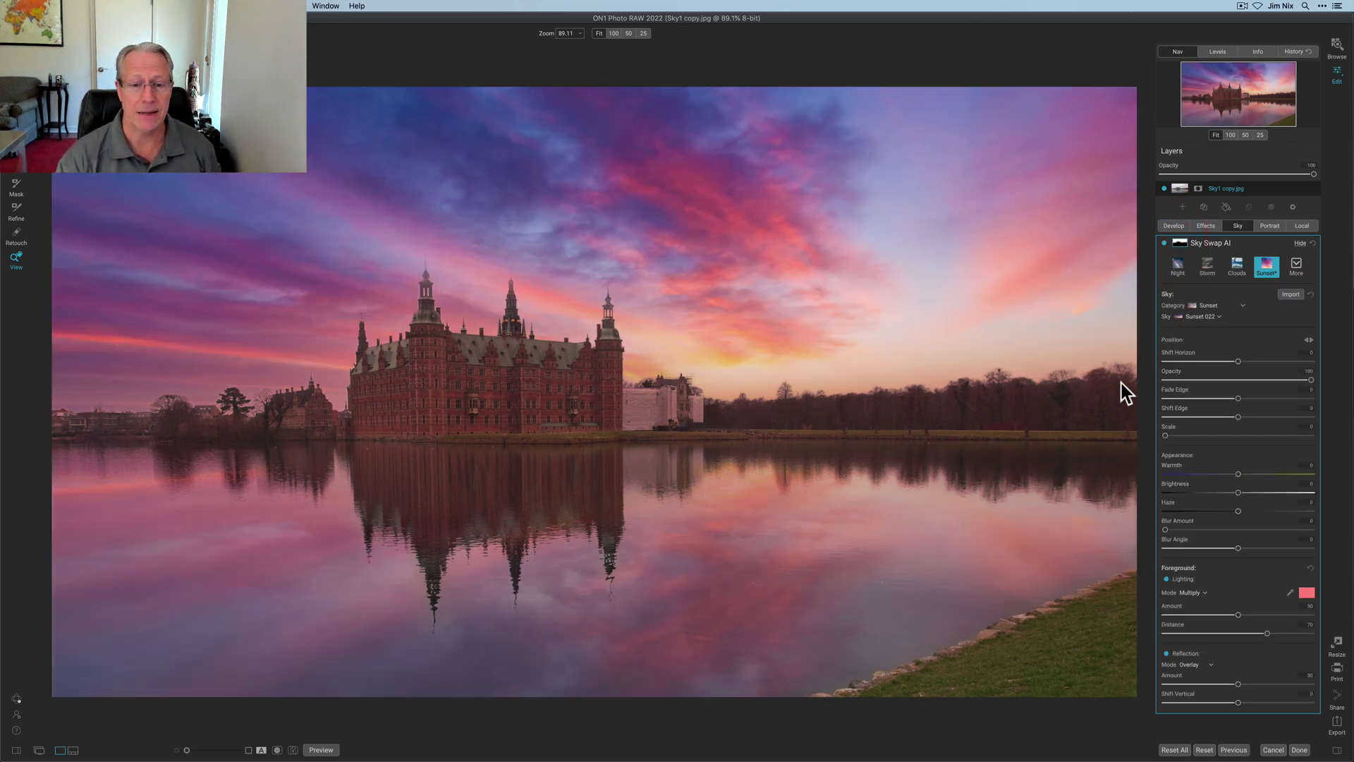